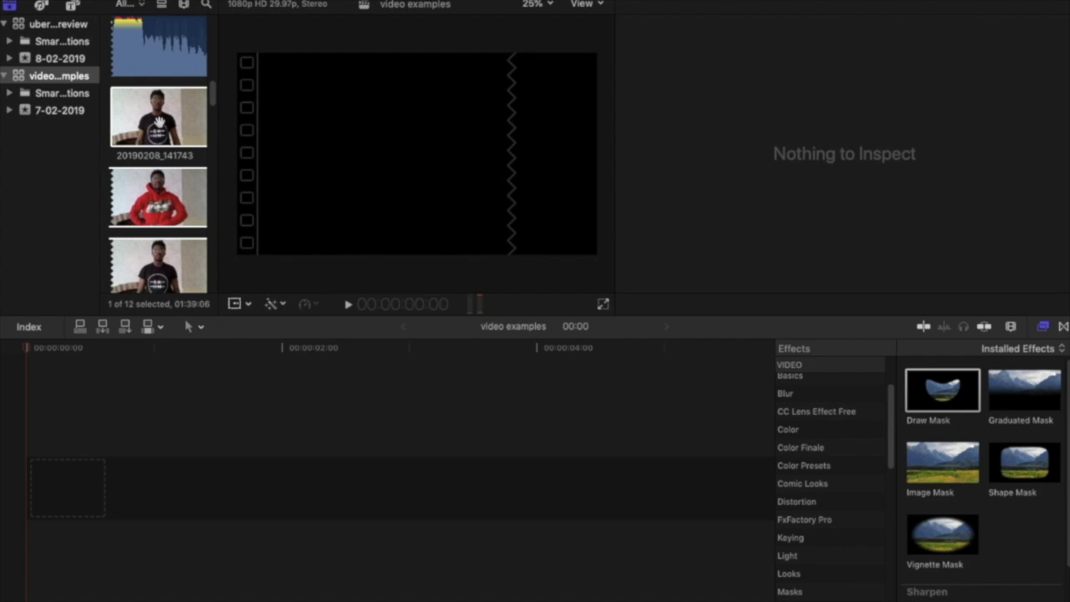
Drag the 20190208_141743 clip from the browser into the empty video examples timeline.
{"action": "left_click_drag", "start_coordinate": [159, 121], "coordinate": [92, 468]}
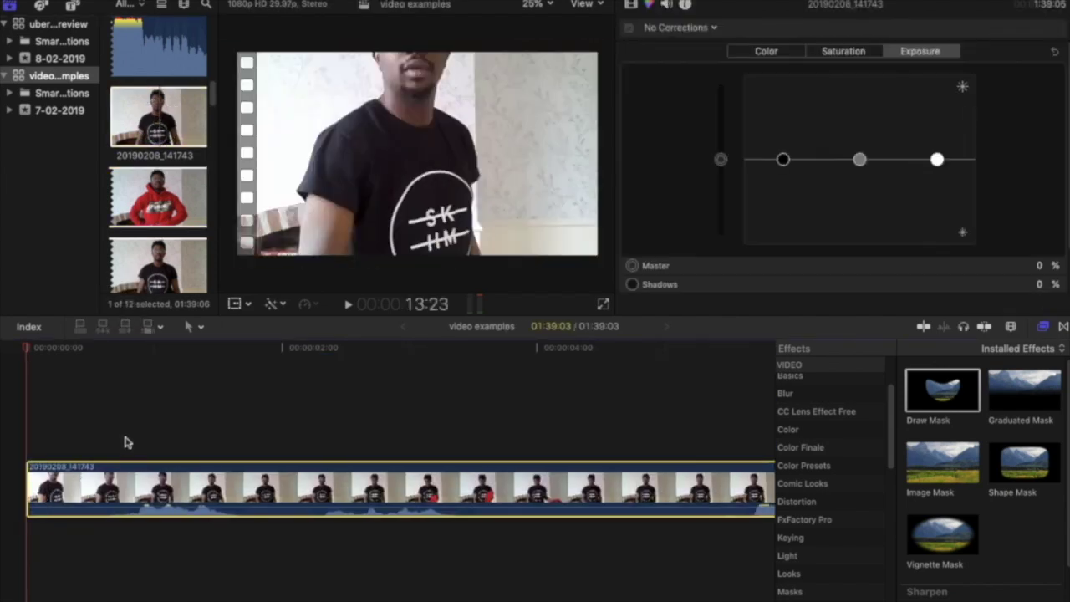
Find 00:00:34:20 in the talking-head clip and blade it there.
{"action": "left_click", "coordinate": [205, 438]}
{"action": "left_click", "coordinate": [197, 347]}
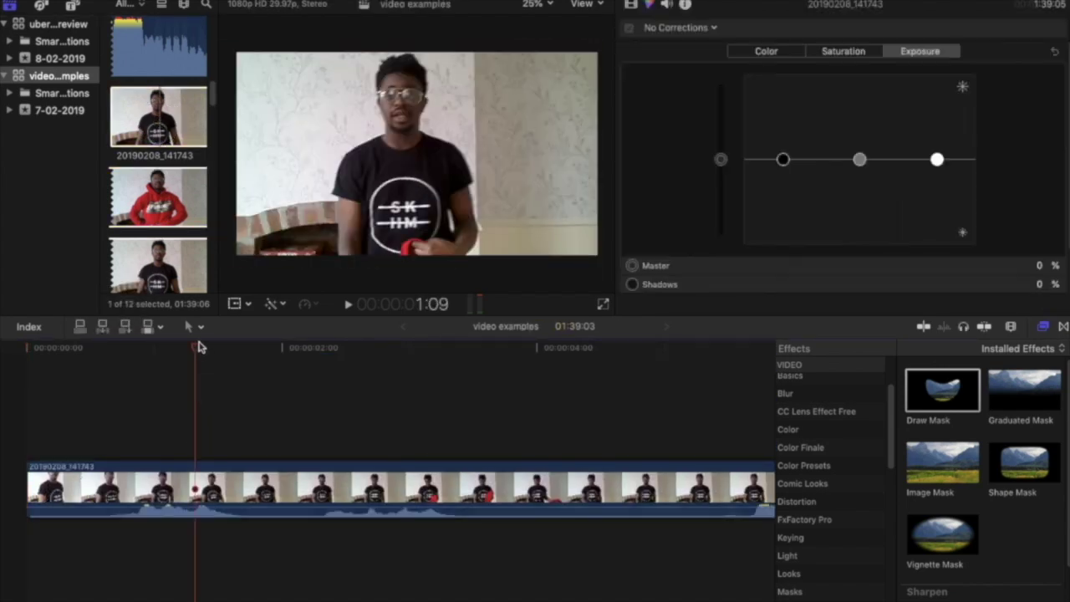
{"action": "left_click_drag", "start_coordinate": [197, 348], "coordinate": [278, 429]}
{"action": "scroll", "coordinate": [476, 443], "scroll_direction": "right", "scroll_amount": 10}
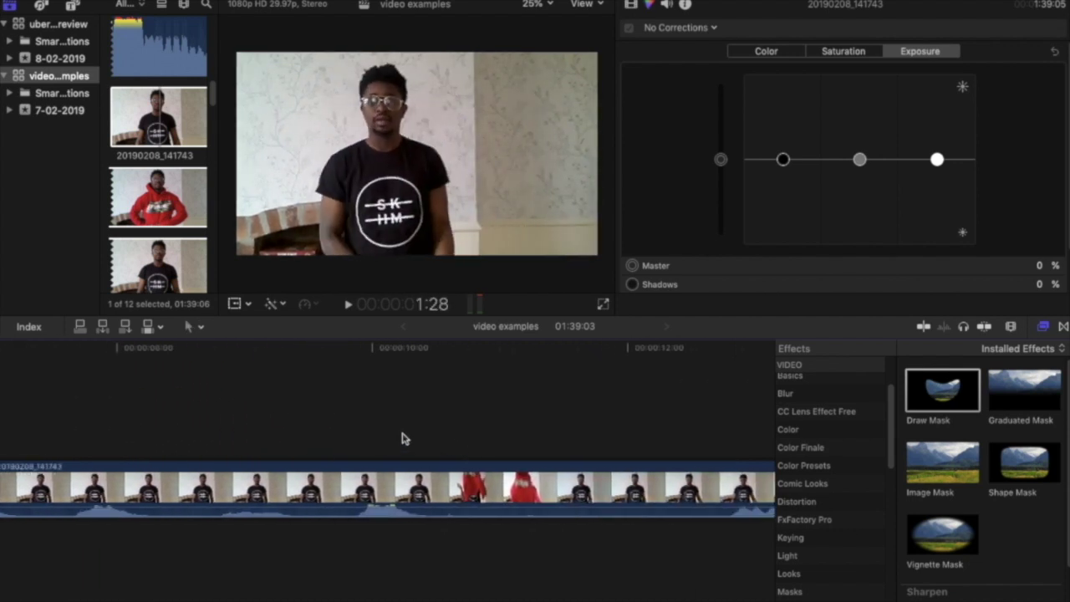
{"action": "scroll", "coordinate": [479, 424], "scroll_direction": "right", "scroll_amount": 15}
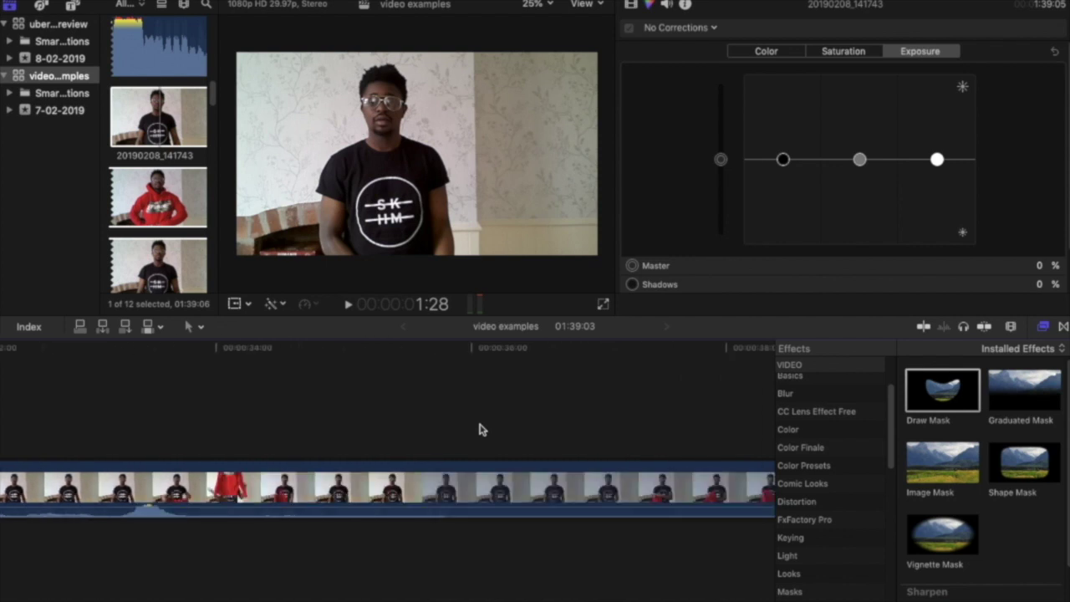
{"action": "scroll", "coordinate": [479, 430], "scroll_direction": "right", "scroll_amount": 8}
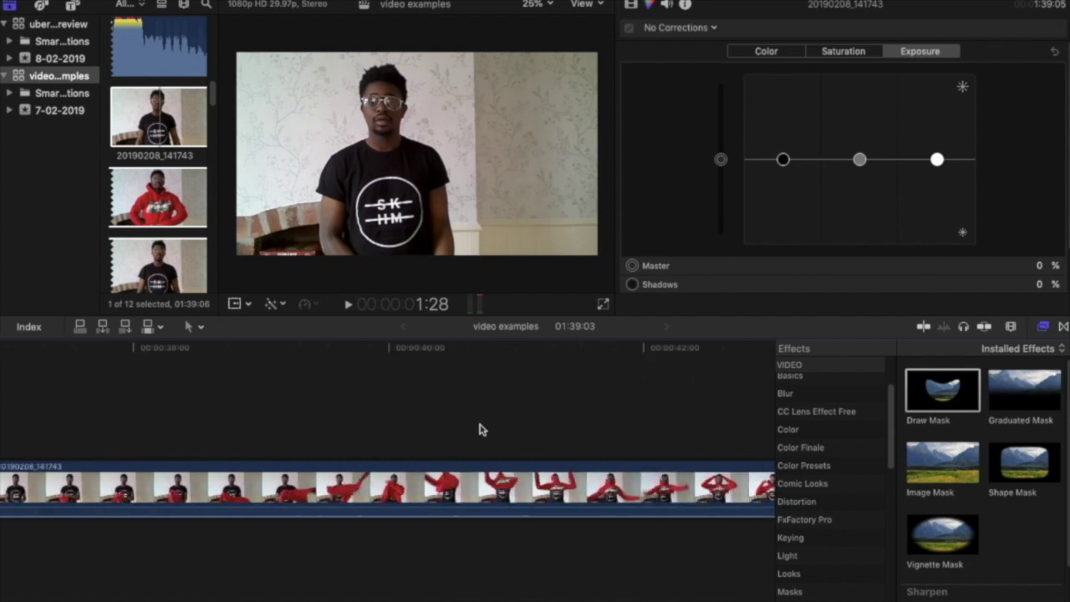
{"action": "left_click", "coordinate": [1, 381]}
{"action": "scroll", "coordinate": [0, 378], "scroll_direction": "left", "scroll_amount": 5}
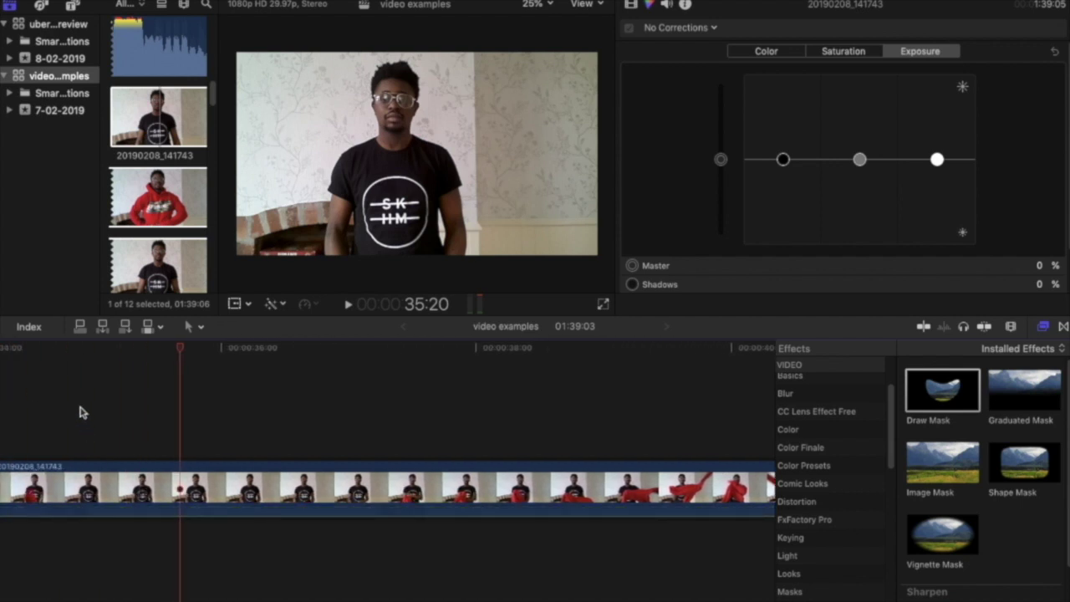
{"action": "left_click", "coordinate": [53, 389]}
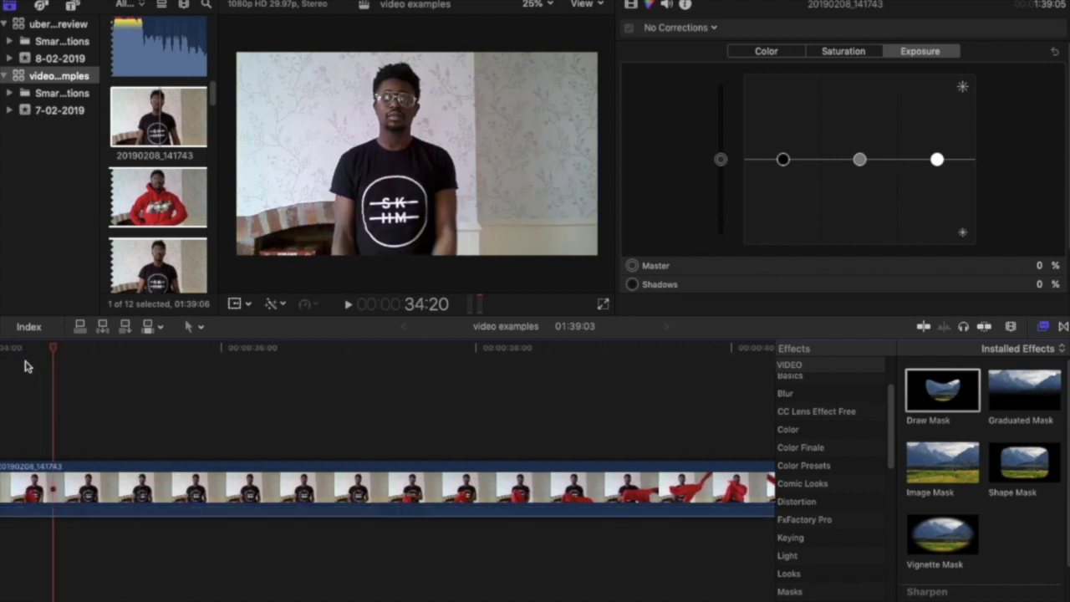
{"action": "left_click", "coordinate": [57, 489]}
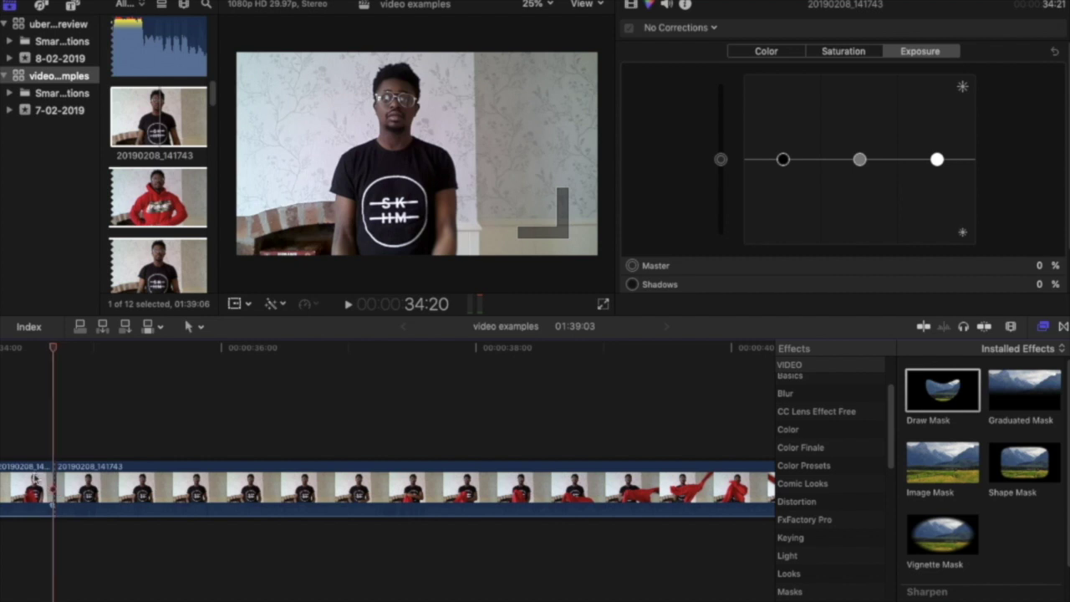
Delete the opening part before the cut and play back the trimmed clip.
{"action": "left_click", "coordinate": [33, 480]}
{"action": "key", "text": "Delete"}
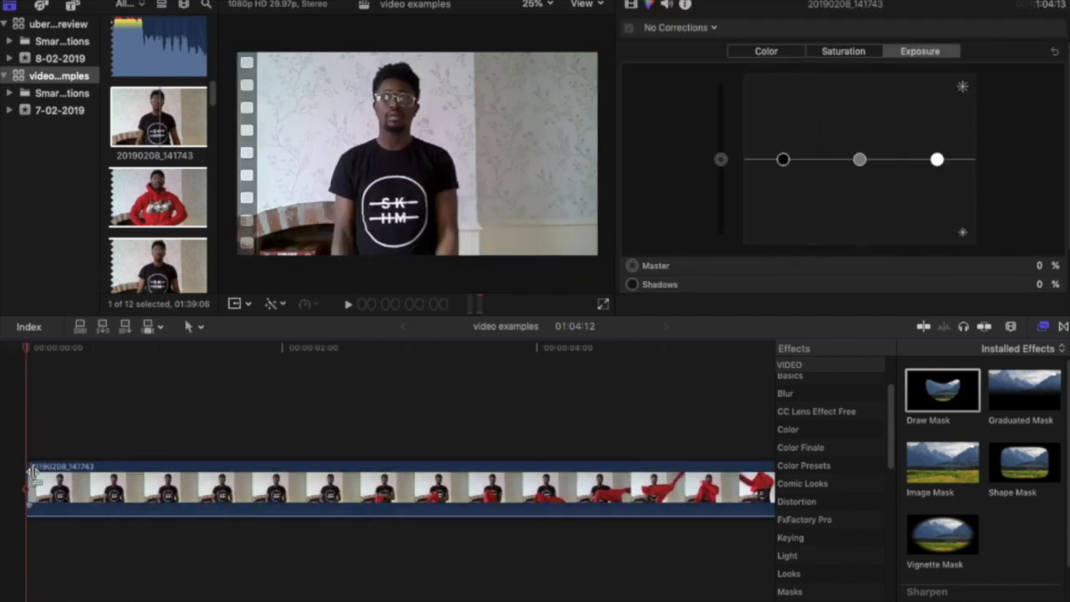
{"action": "key", "text": "space"}
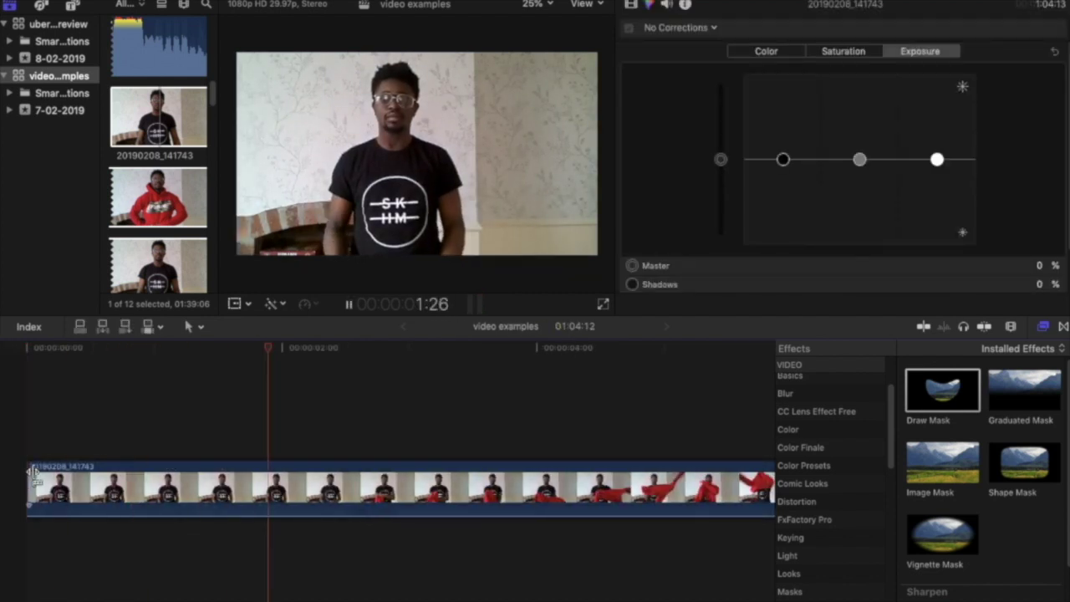
{"action": "key", "text": "space"}
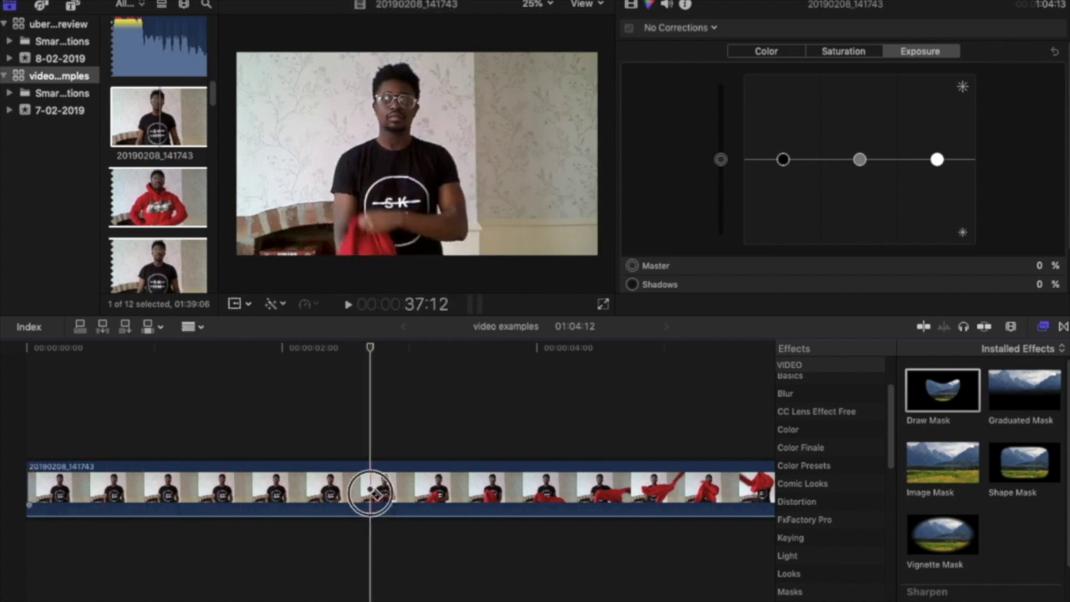
Split the clip after the red-hoodie change and select the hoodie-changing section.
{"action": "scroll", "coordinate": [401, 502], "scroll_direction": "right", "scroll_amount": 10}
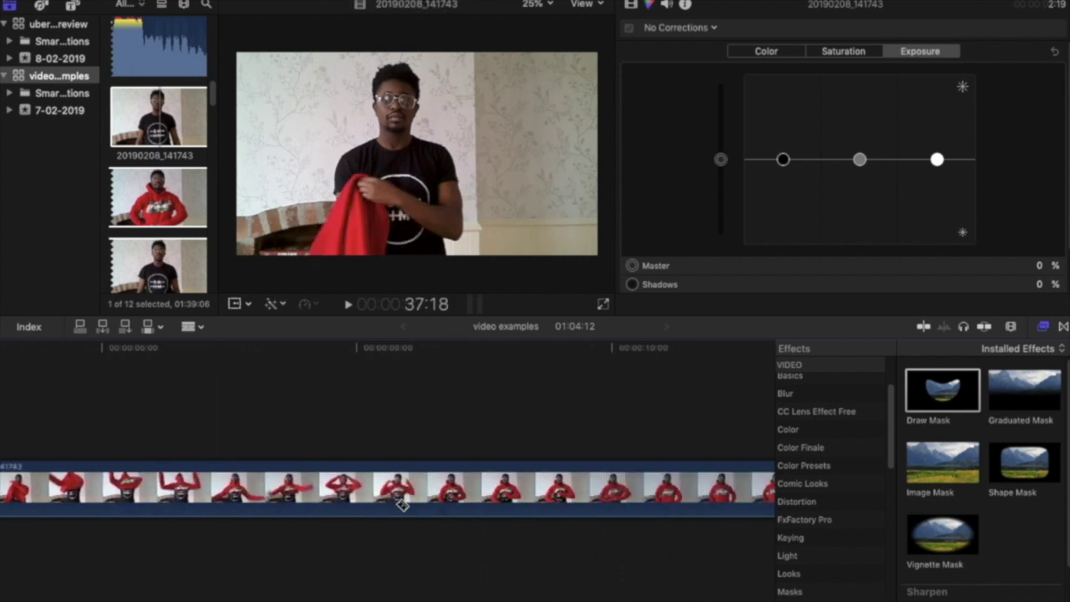
{"action": "scroll", "coordinate": [402, 504], "scroll_direction": "right", "scroll_amount": 10}
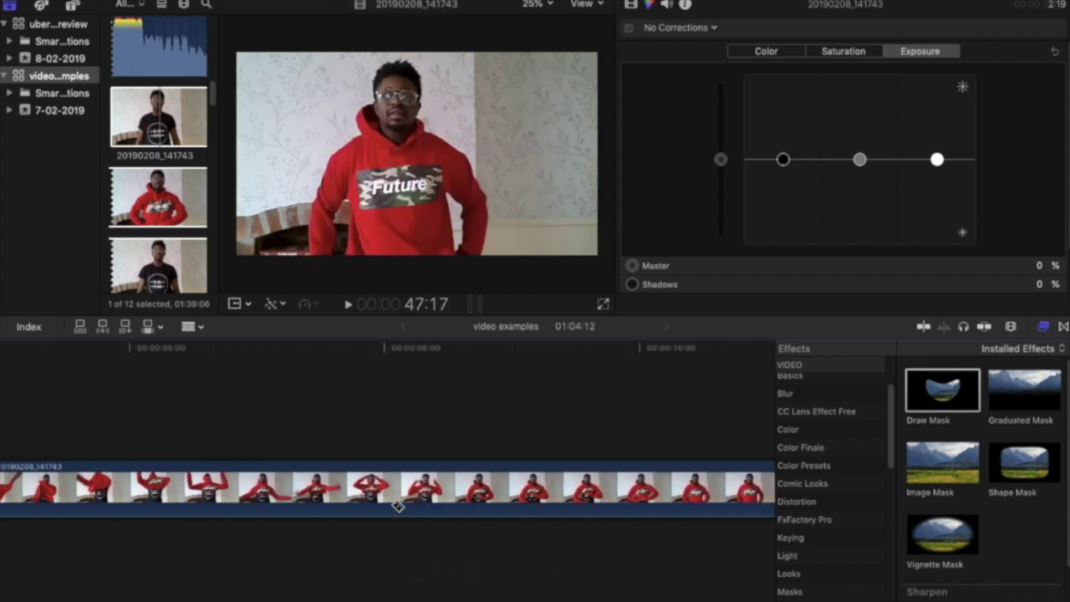
{"action": "scroll", "coordinate": [398, 505], "scroll_direction": "left", "scroll_amount": 4}
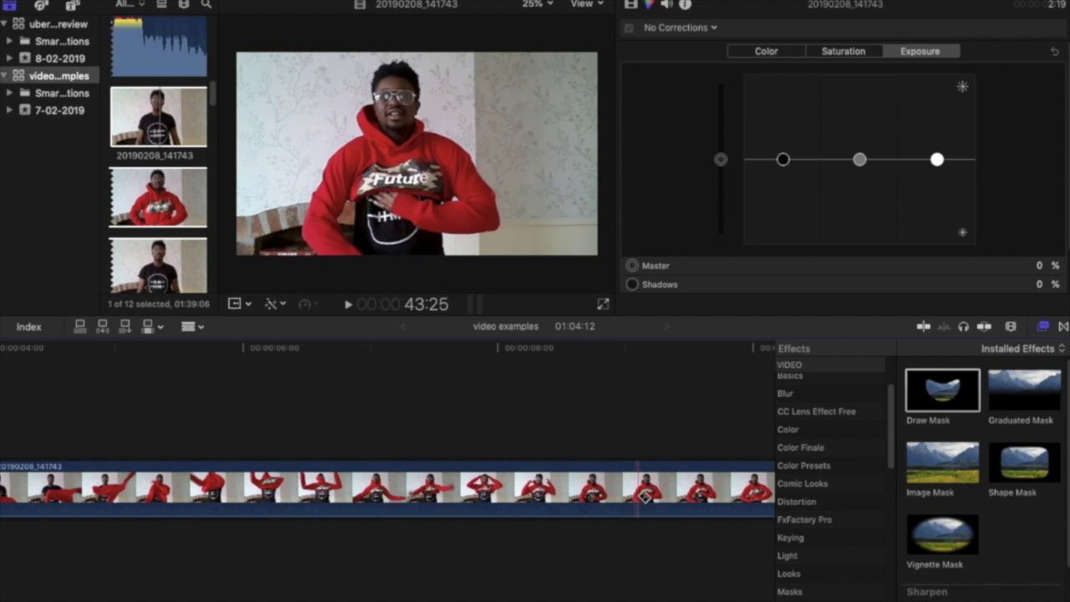
{"action": "scroll", "coordinate": [767, 499], "scroll_direction": "right", "scroll_amount": 5}
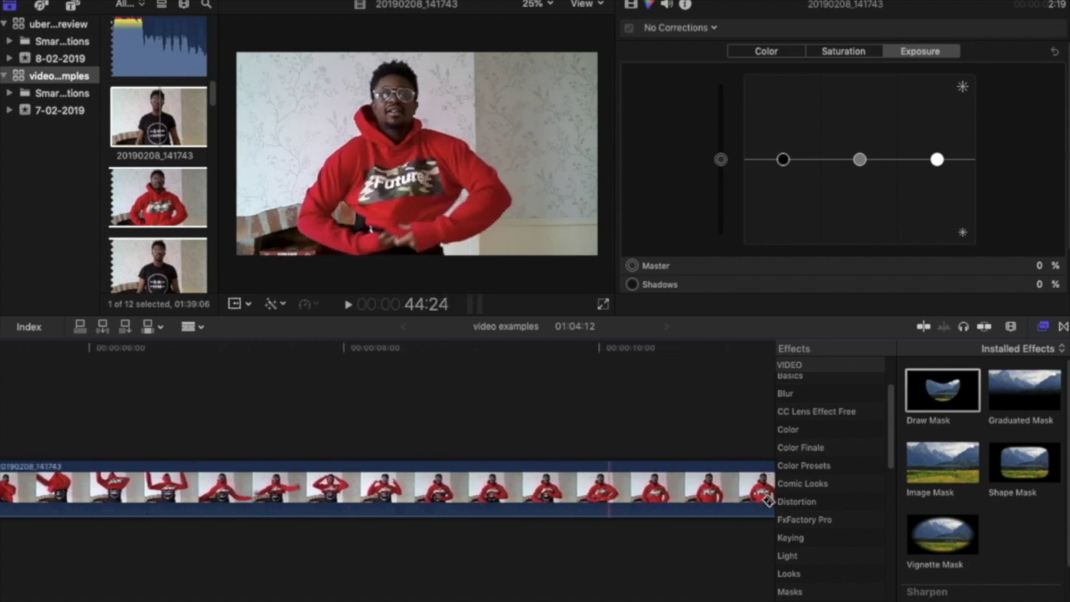
{"action": "left_click", "coordinate": [621, 490]}
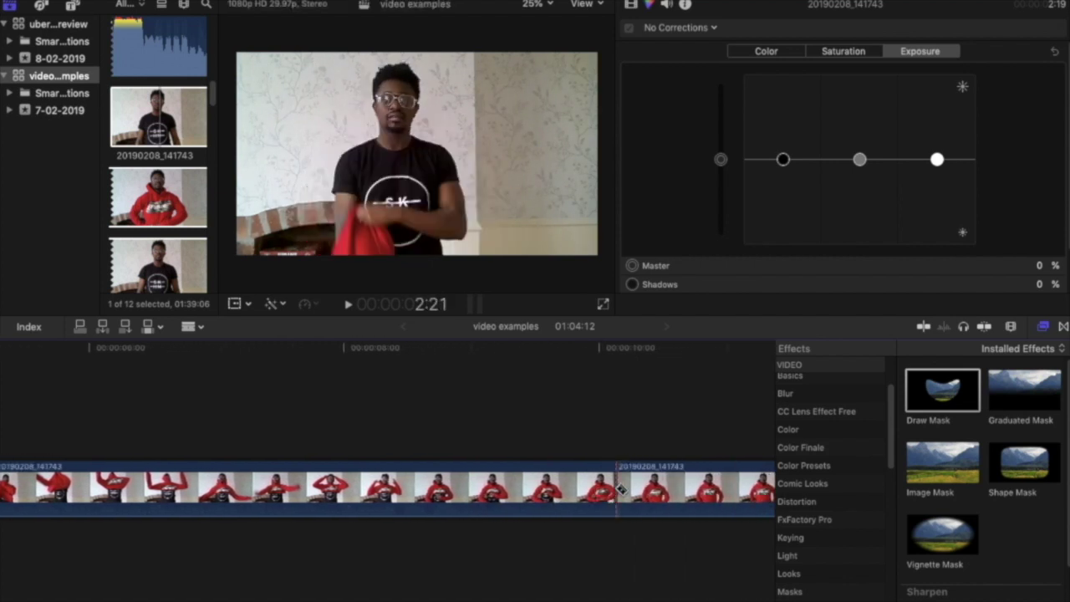
{"action": "left_click", "coordinate": [555, 485]}
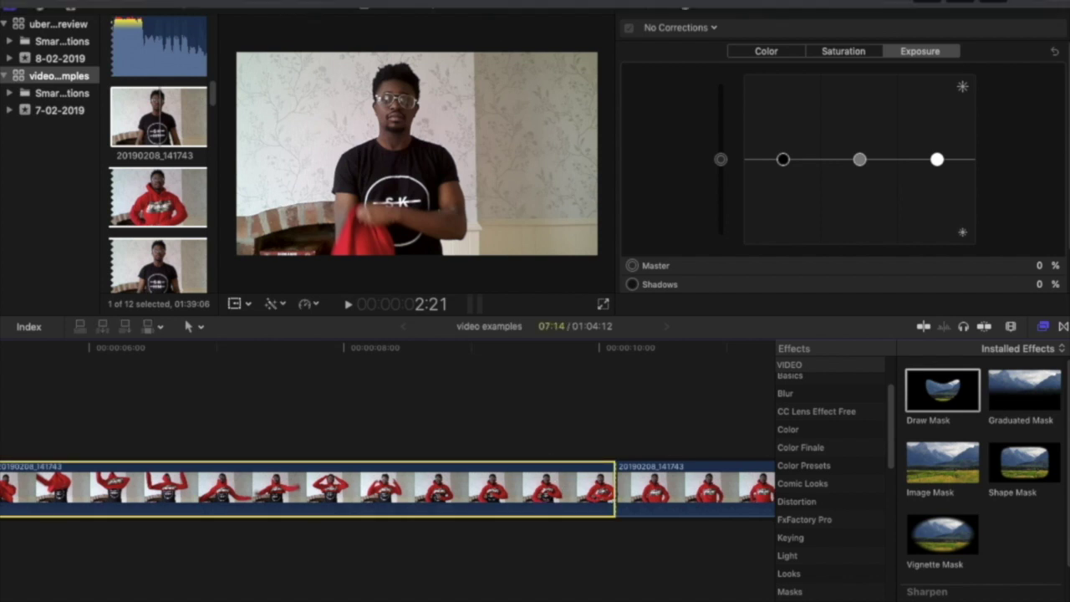
Retime the hoodie-changing section to Fast 4x (400%).
{"action": "left_click", "coordinate": [358, 4]}
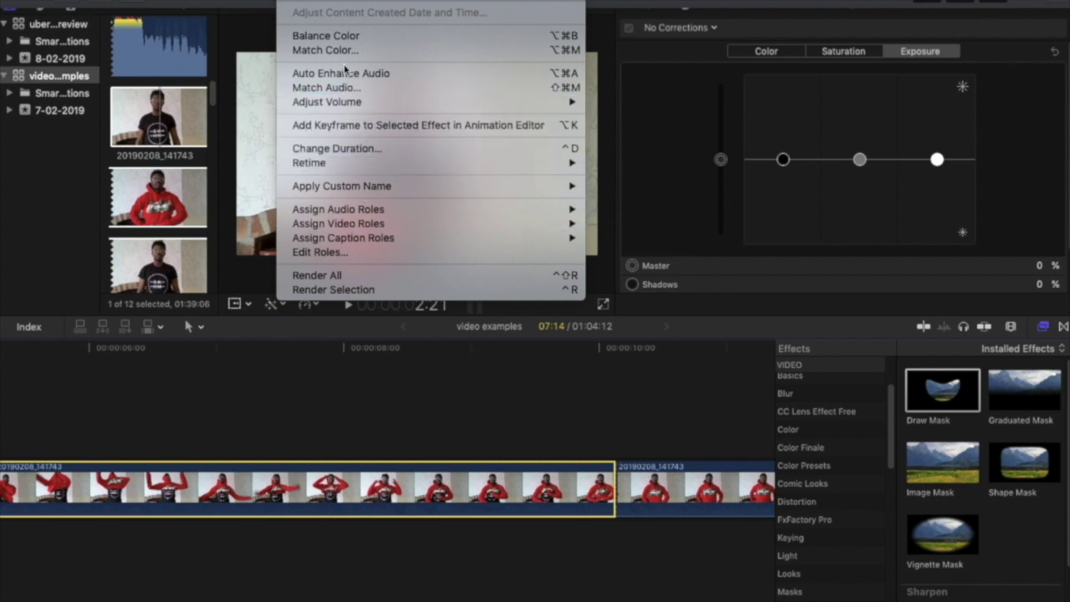
{"action": "left_click", "coordinate": [360, 148]}
{"action": "mouse_move", "coordinate": [566, 164]}
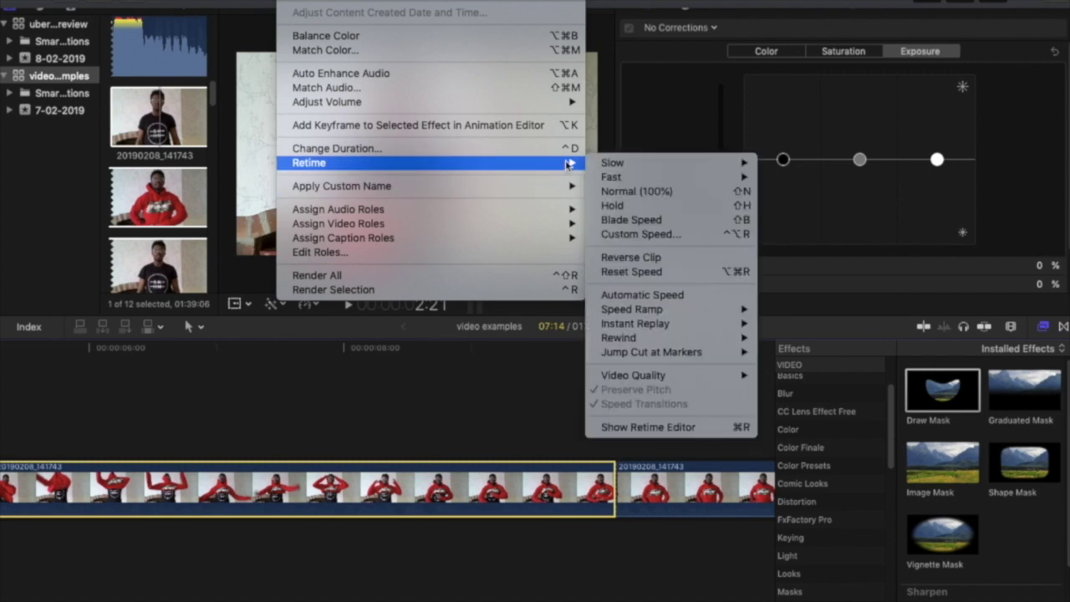
{"action": "mouse_move", "coordinate": [666, 181]}
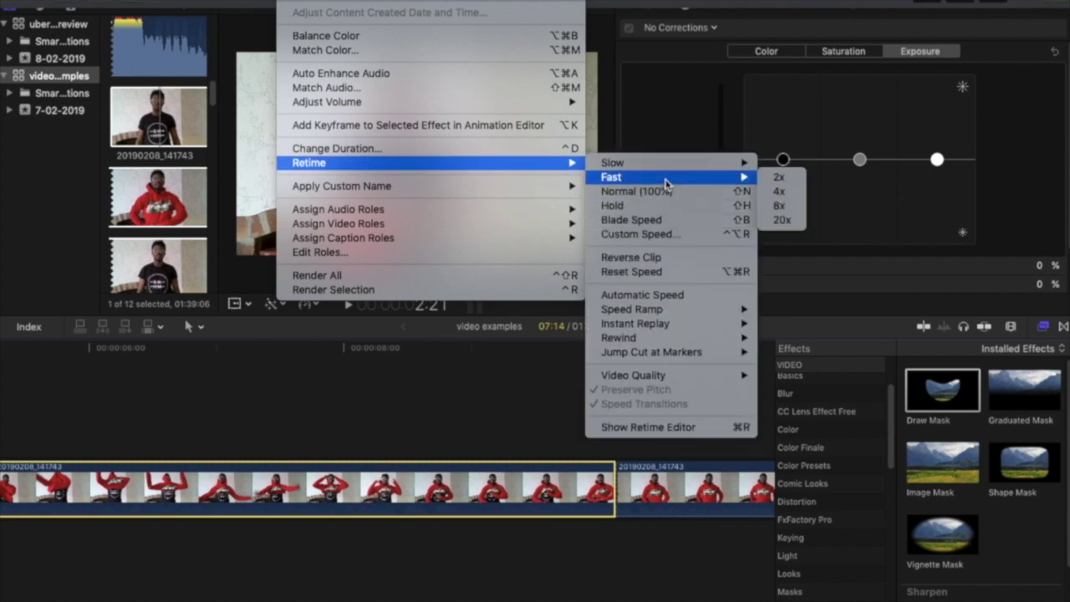
{"action": "left_click", "coordinate": [782, 192]}
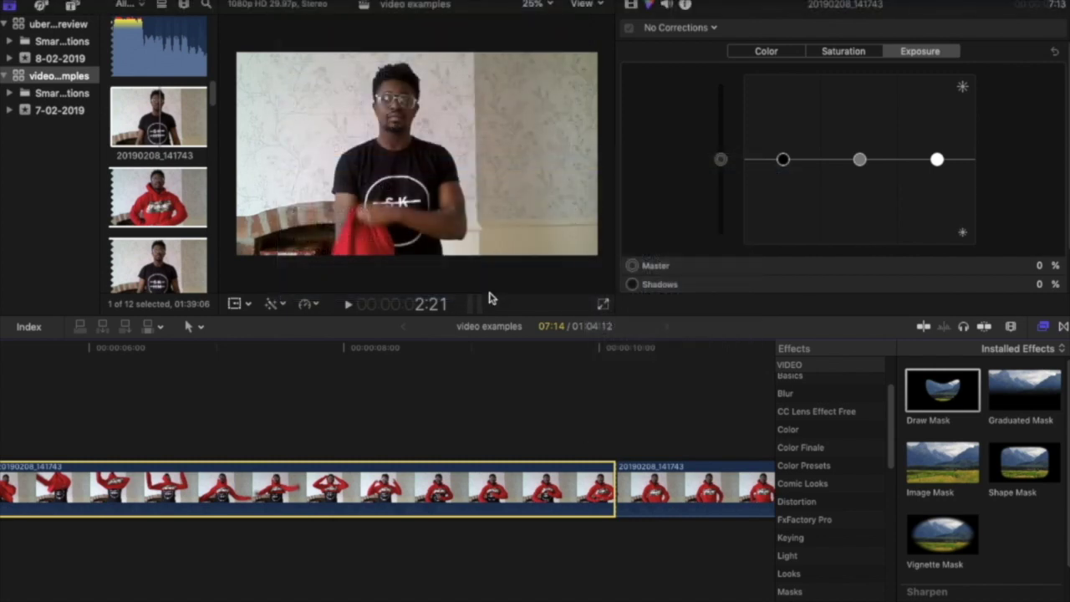
{"action": "left_click", "coordinate": [158, 383]}
Play back the edit to review the sped-up hoodie section.
{"action": "key", "text": "space"}
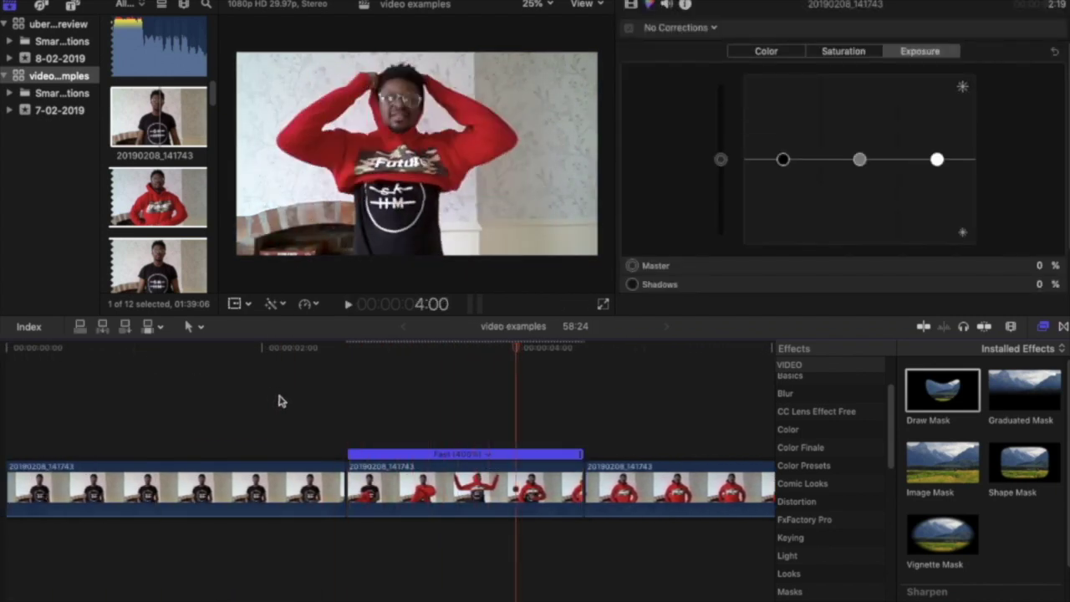
{"action": "left_click", "coordinate": [580, 455]}
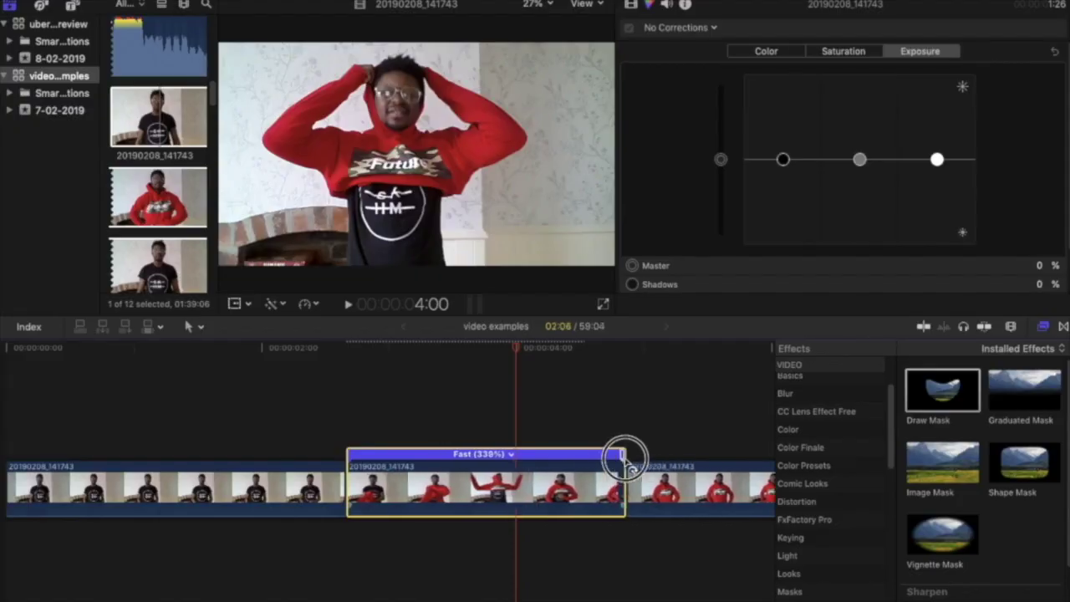
{"action": "key", "text": "space"}
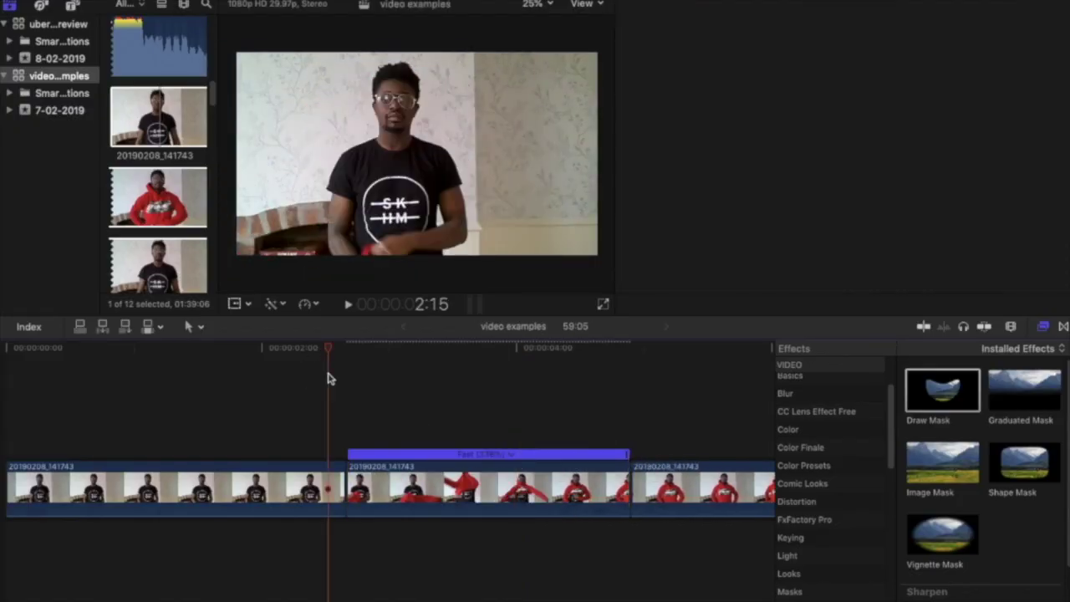
{"action": "key", "text": "super+6"}
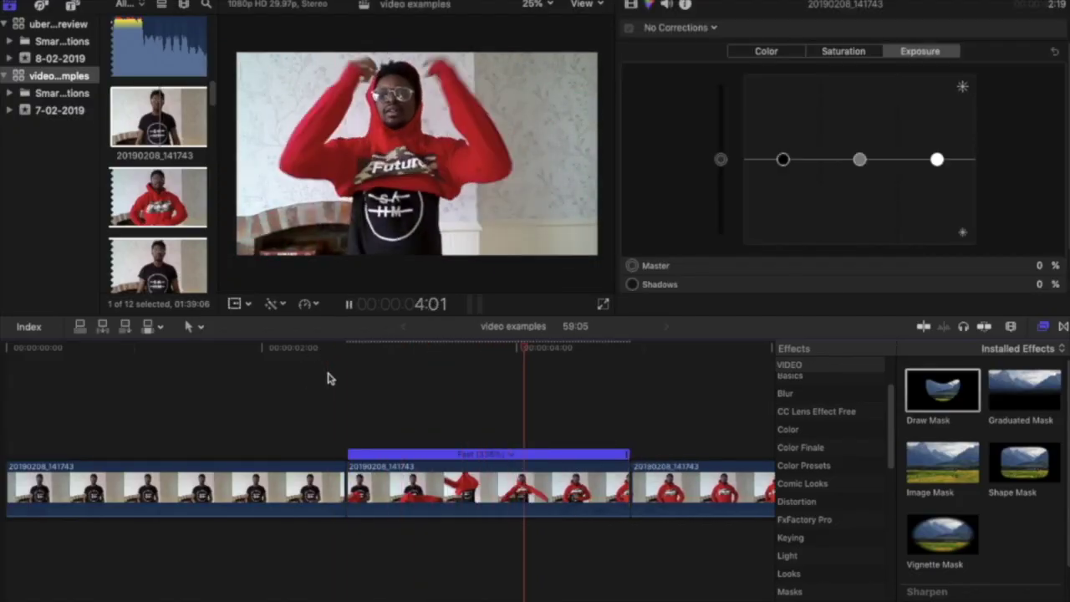
{"action": "key", "text": "space"}
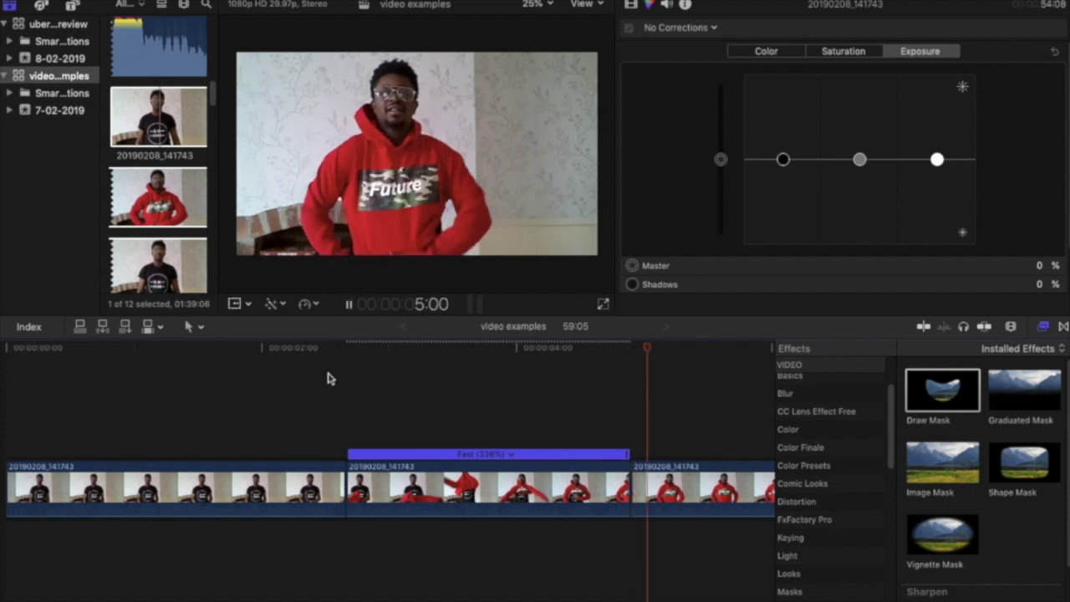
Blade the red-hoodie clip at two points, including one near 00:00:18:20.
{"action": "scroll", "coordinate": [327, 379], "scroll_direction": "right", "scroll_amount": 10}
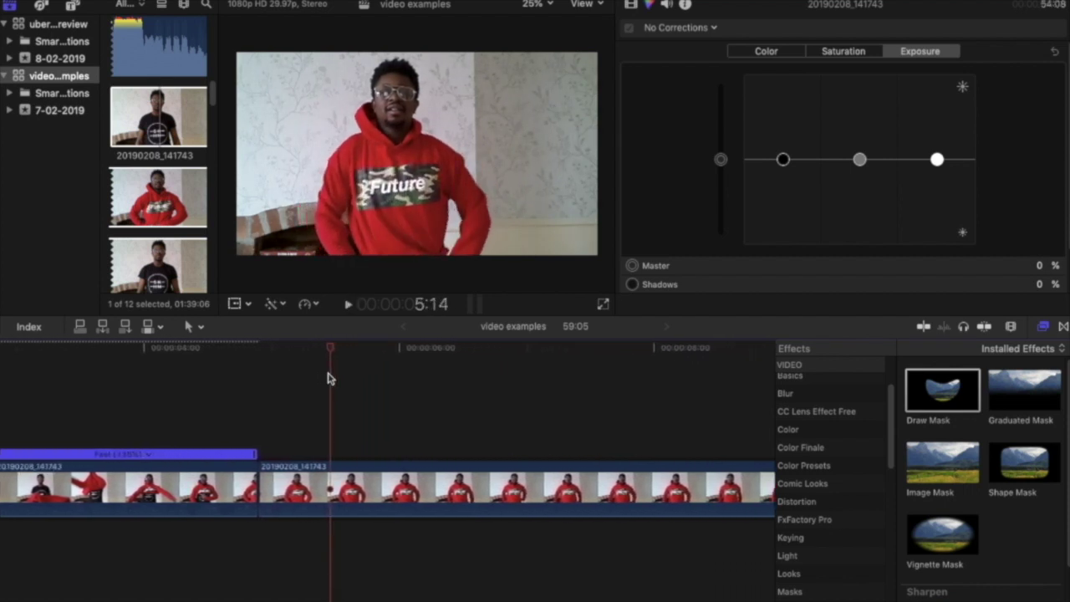
{"action": "left_click", "coordinate": [329, 487]}
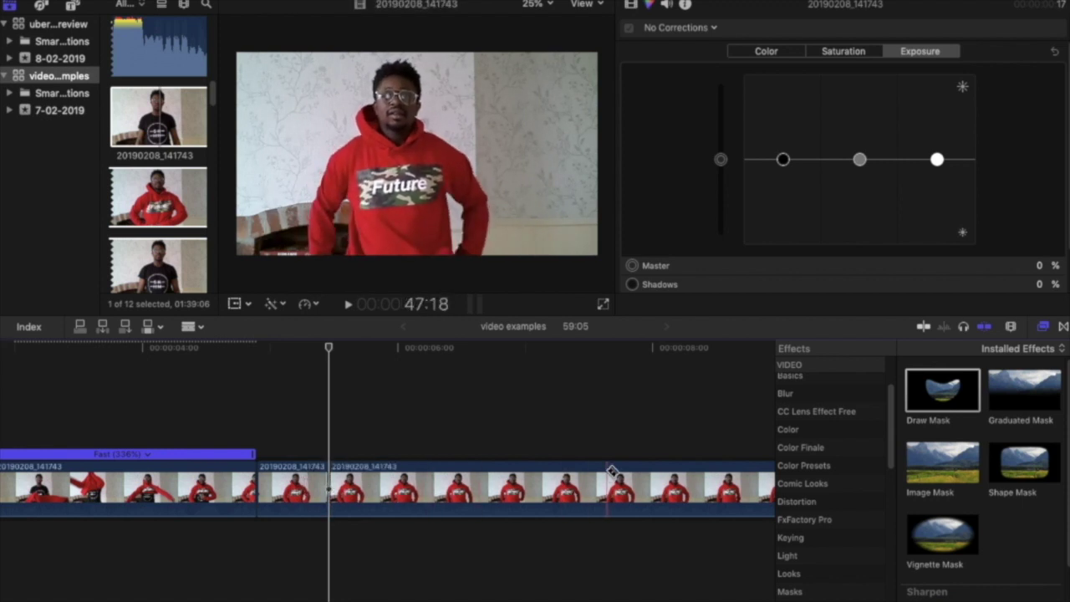
{"action": "scroll", "coordinate": [613, 477], "scroll_direction": "right", "scroll_amount": 15}
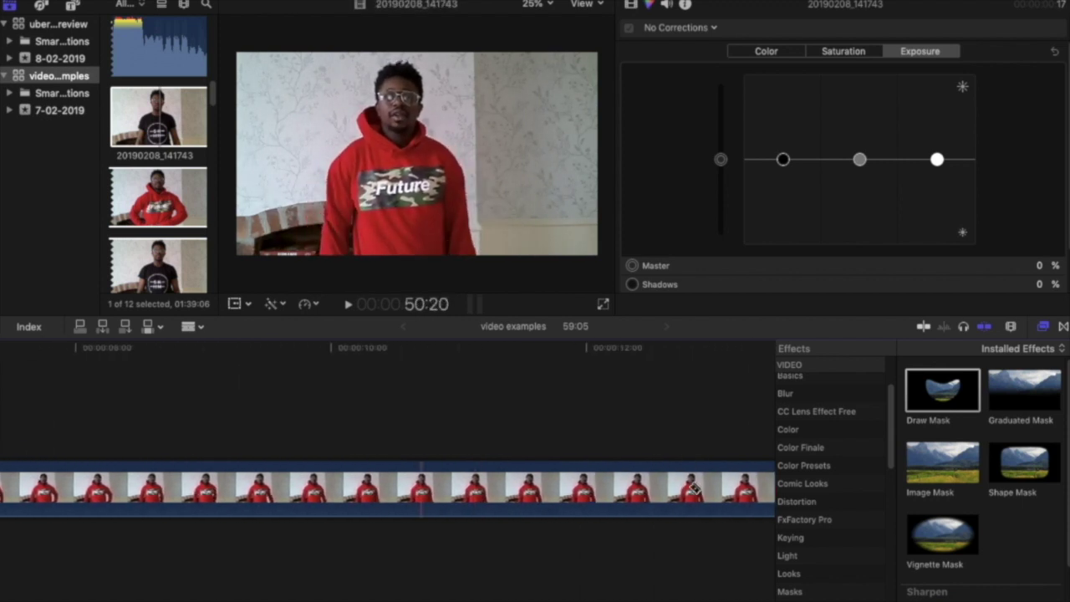
{"action": "scroll", "coordinate": [560, 475], "scroll_direction": "right", "scroll_amount": 13}
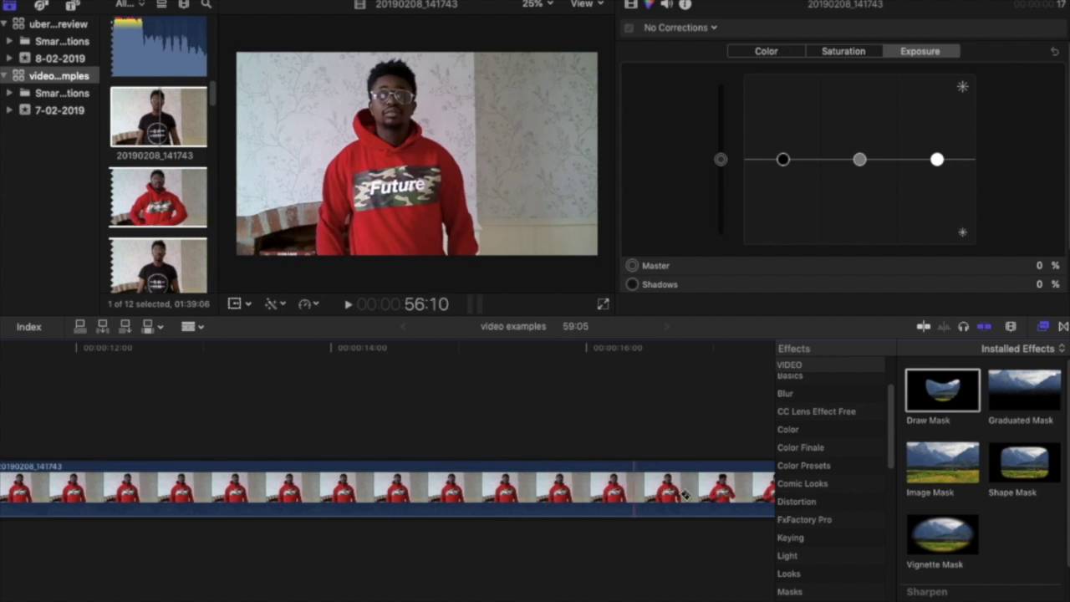
{"action": "scroll", "coordinate": [683, 495], "scroll_direction": "right", "scroll_amount": 12}
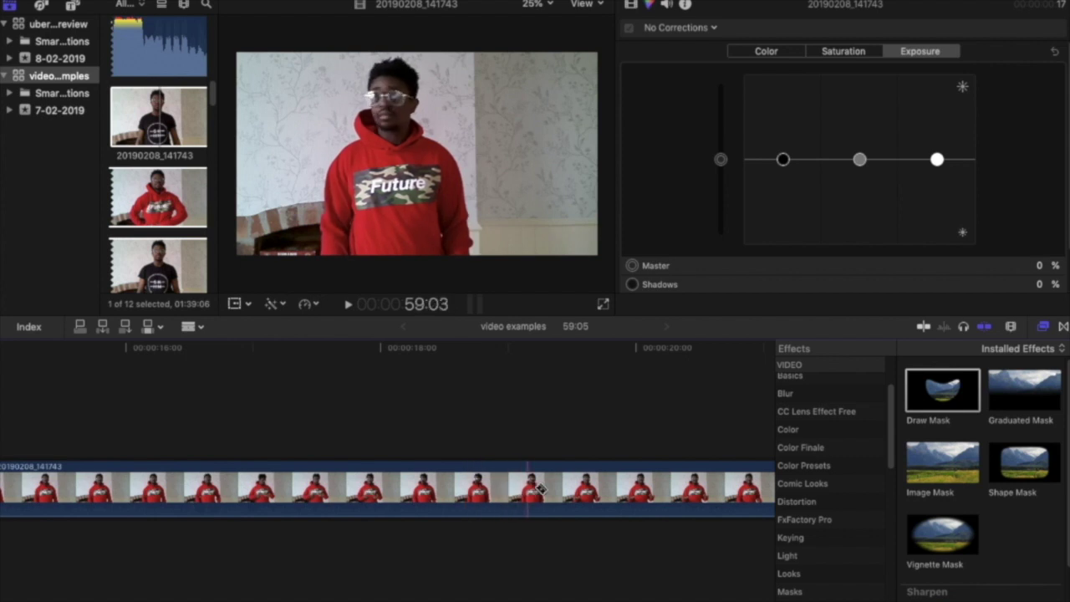
{"action": "left_click", "coordinate": [495, 489]}
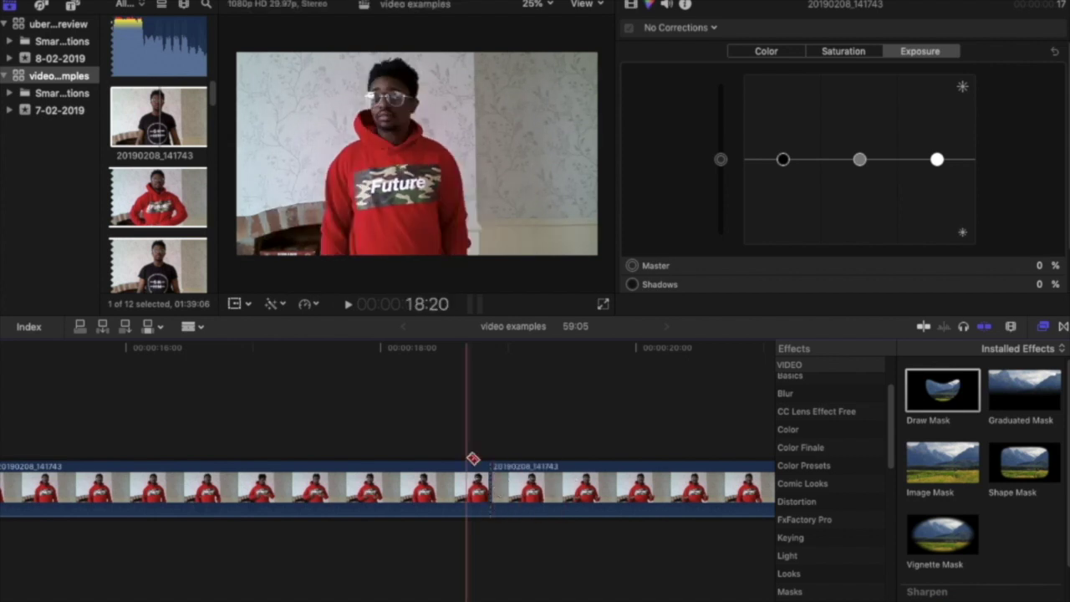
Delete the first unwanted red-hoodie section and play back the edit.
{"action": "key", "text": "a"}
{"action": "left_click", "coordinate": [431, 480]}
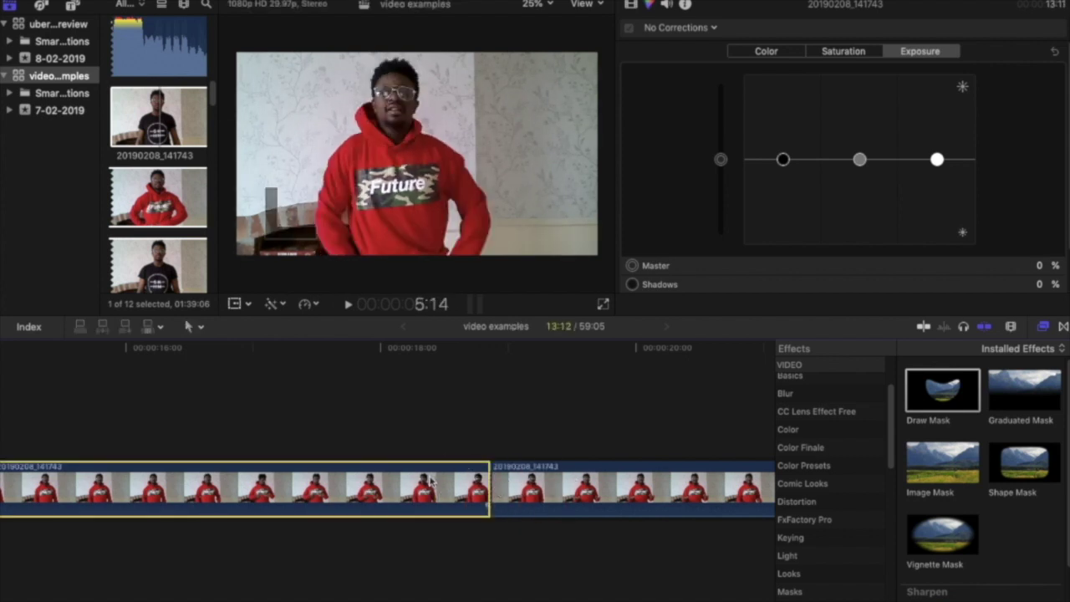
{"action": "key", "text": "Delete"}
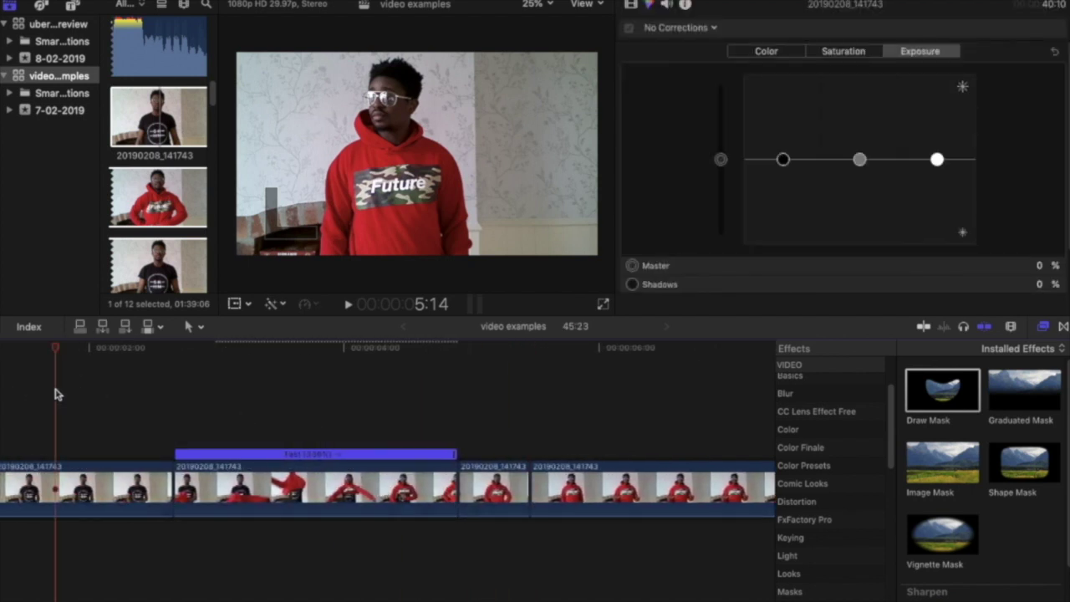
{"action": "key", "text": "space"}
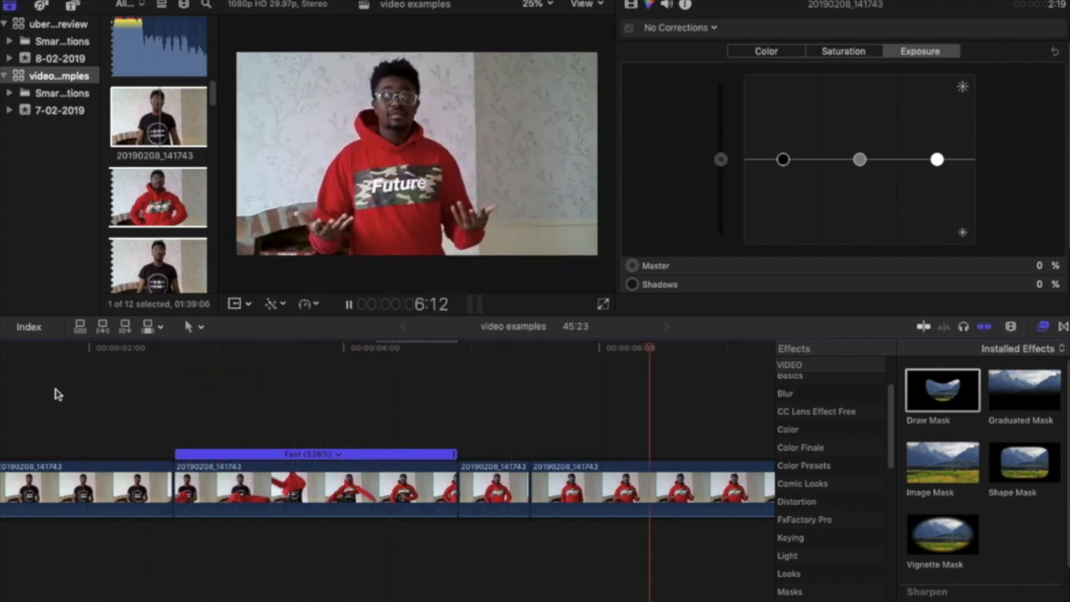
{"action": "key", "text": "space"}
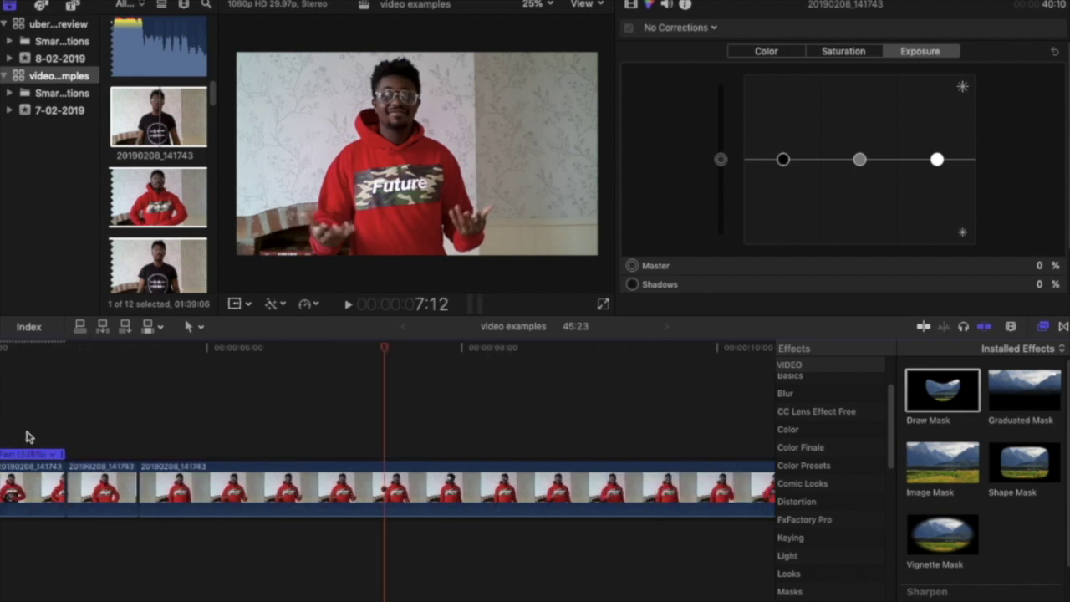
Blade a second unwanted stretch at two points and delete it, bringing the project to 41:07.
{"action": "scroll", "coordinate": [434, 479], "scroll_direction": "right", "scroll_amount": 3}
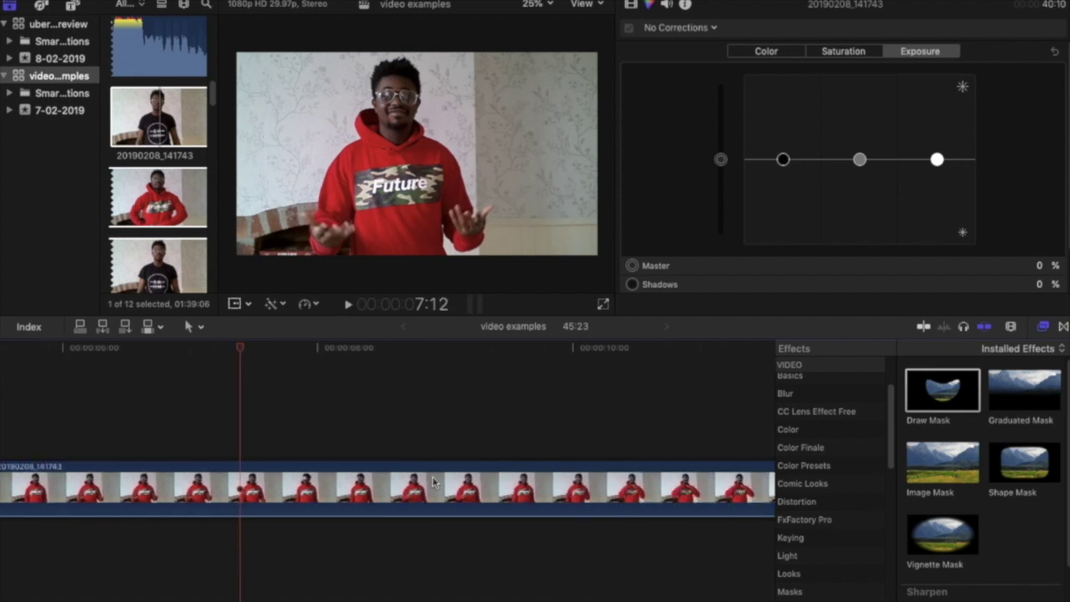
{"action": "key", "text": "b"}
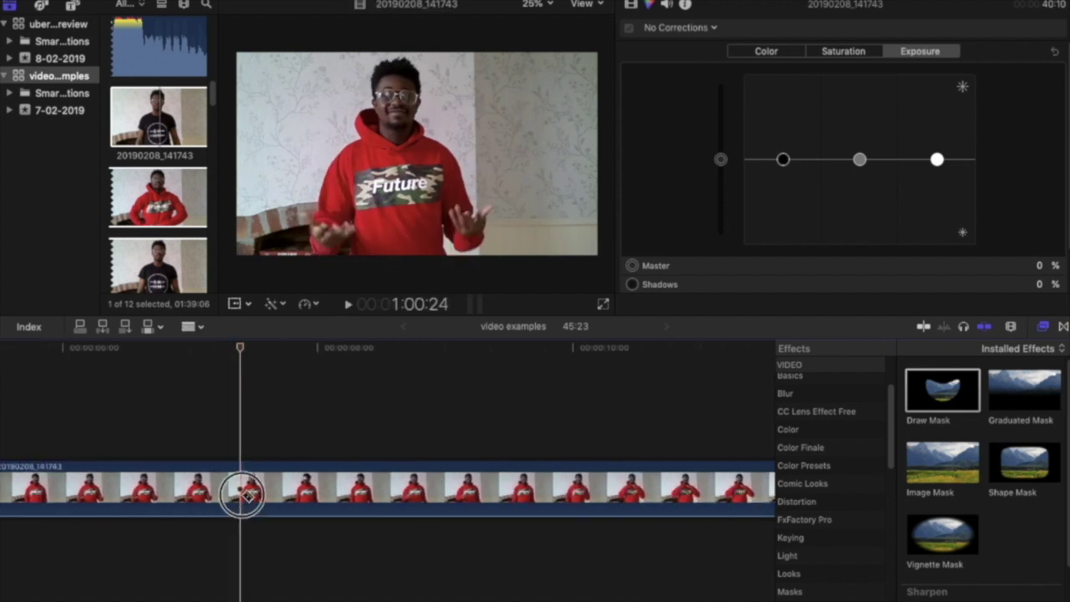
{"action": "left_click", "coordinate": [240, 490]}
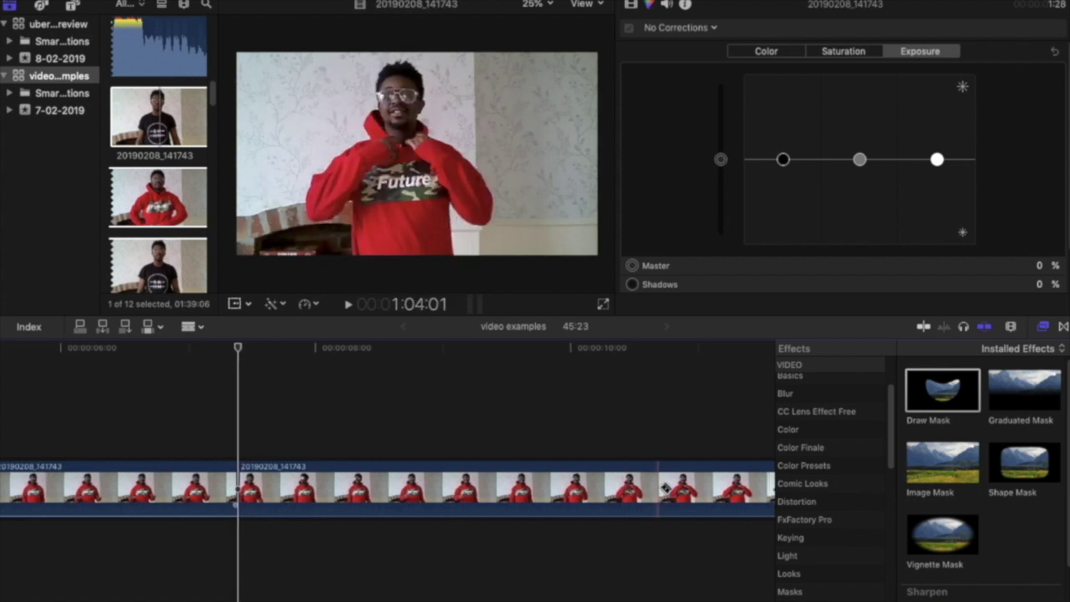
{"action": "scroll", "coordinate": [660, 487], "scroll_direction": "right", "scroll_amount": 4}
{"action": "scroll", "coordinate": [666, 485], "scroll_direction": "right", "scroll_amount": 1}
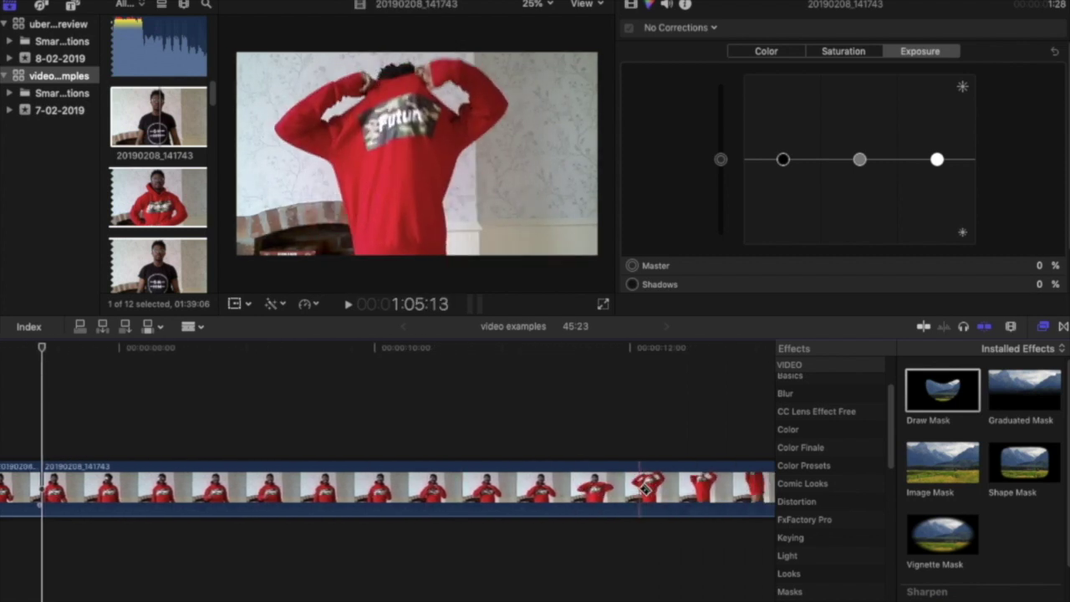
{"action": "left_click", "coordinate": [623, 489]}
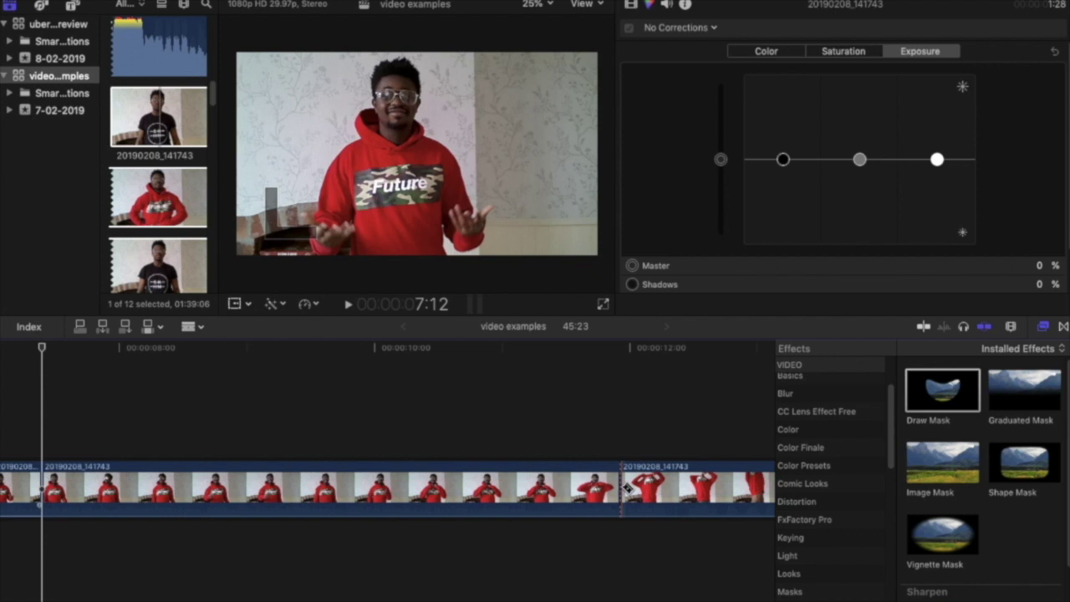
{"action": "left_click", "coordinate": [543, 491]}
{"action": "key", "text": "Delete"}
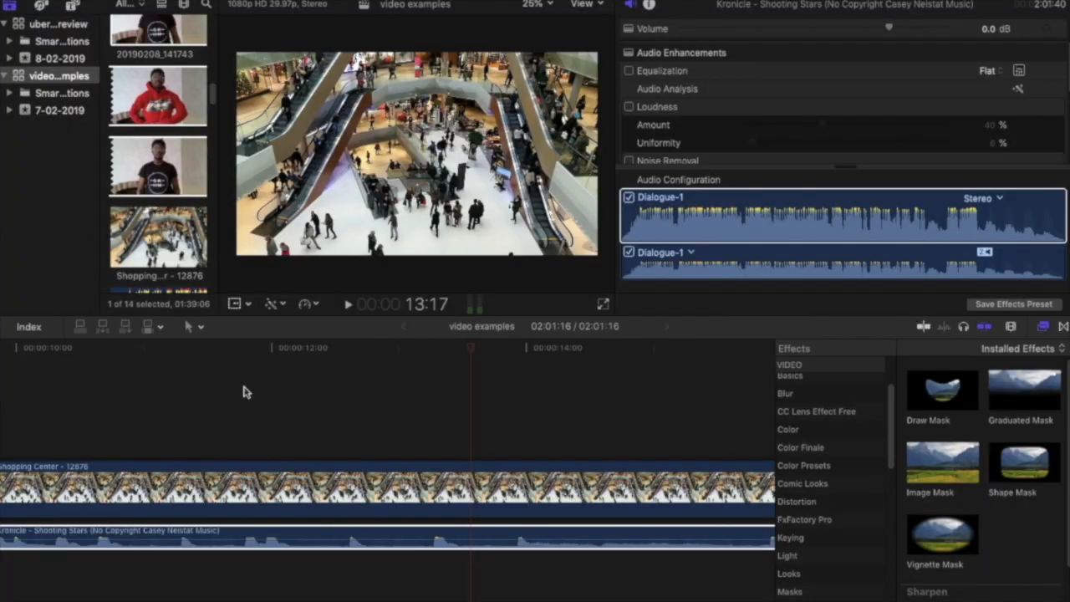
Cut the Kronicle music track at about 13:17 and select the Shopping Center time-lapse clip.
{"action": "left_click", "coordinate": [484, 541]}
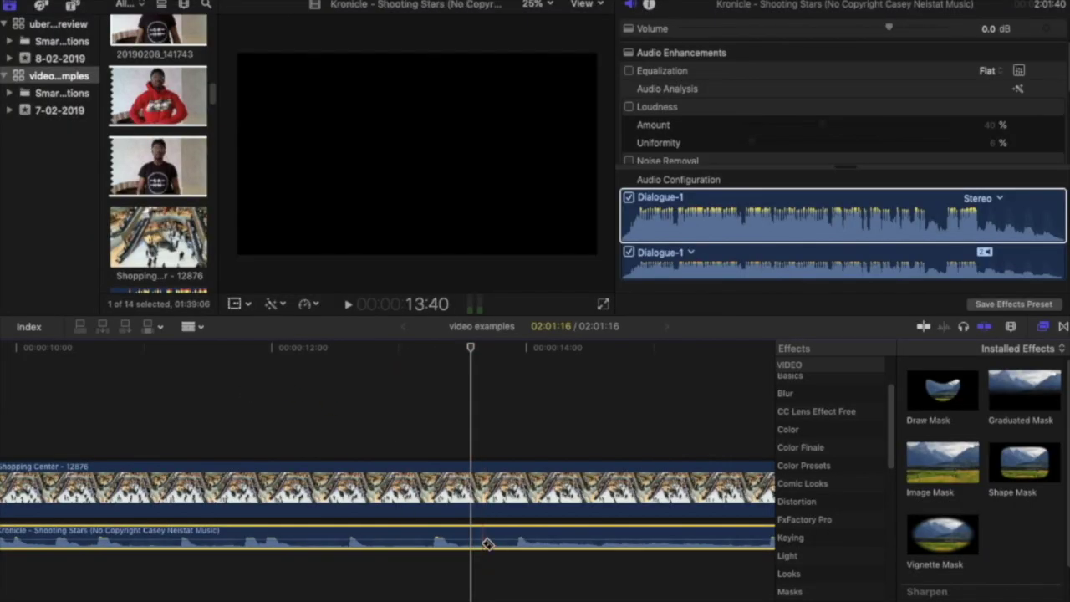
{"action": "key", "text": "a"}
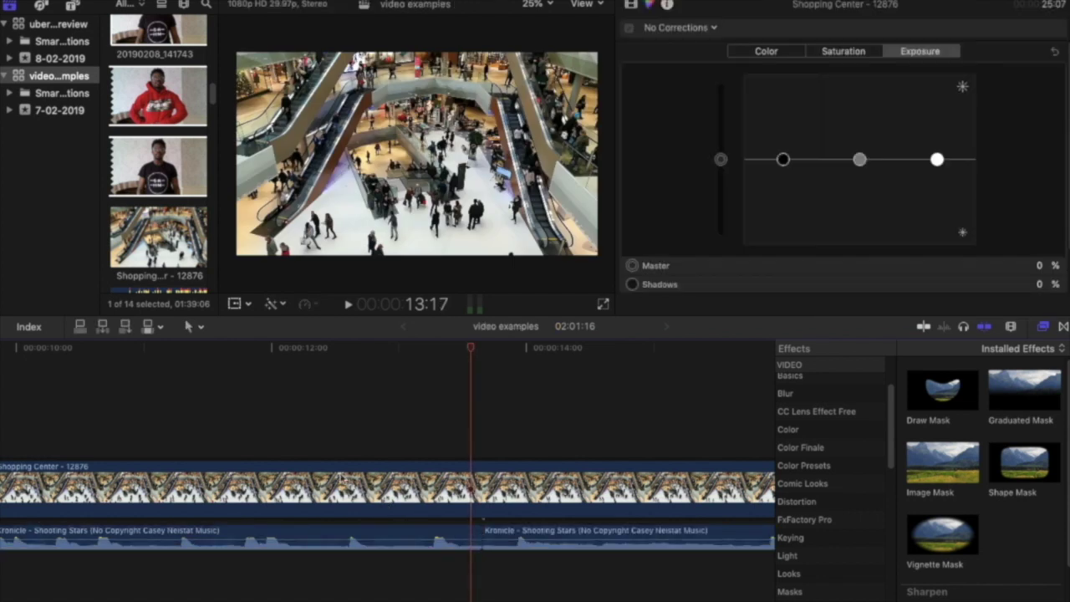
{"action": "scroll", "coordinate": [341, 478], "scroll_direction": "left", "scroll_amount": 5}
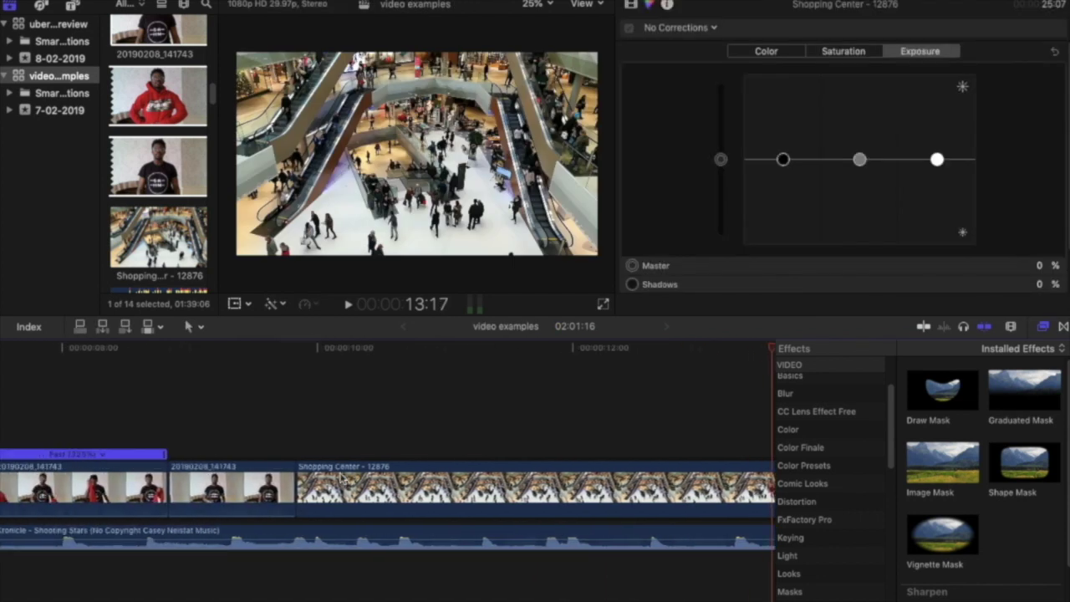
{"action": "left_click", "coordinate": [383, 472]}
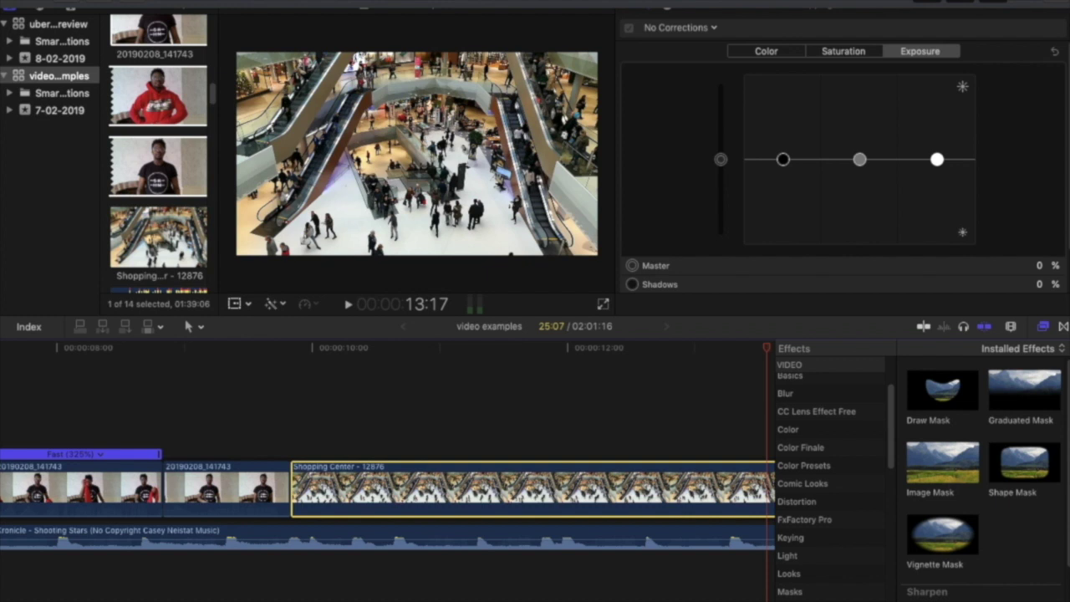
{"action": "left_click", "coordinate": [303, 0]}
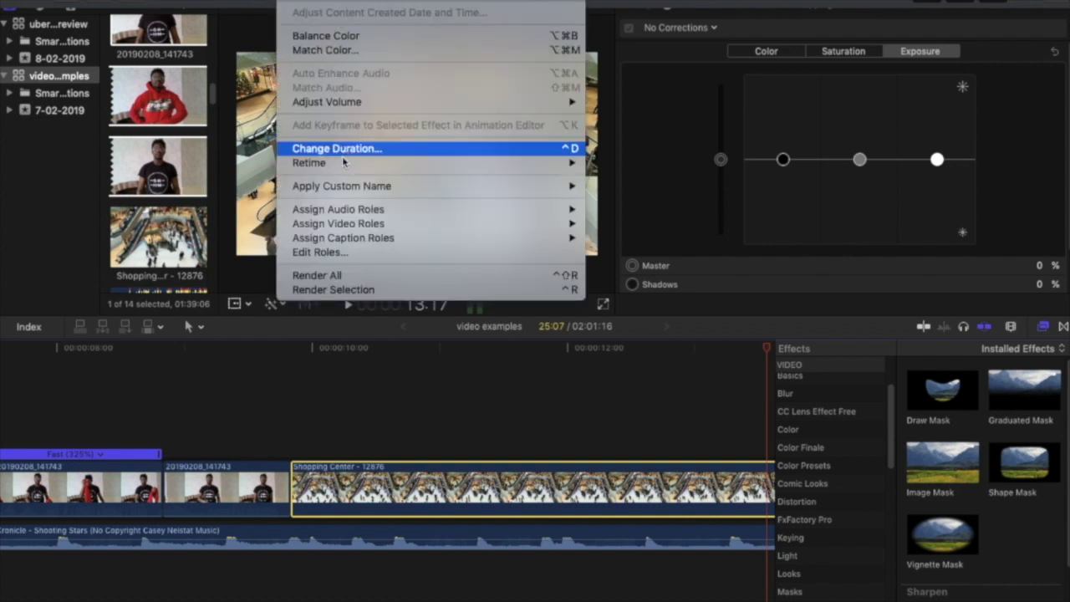
Retime the Shopping Center time-lapse to Fast 2x (200%).
{"action": "mouse_move", "coordinate": [562, 164]}
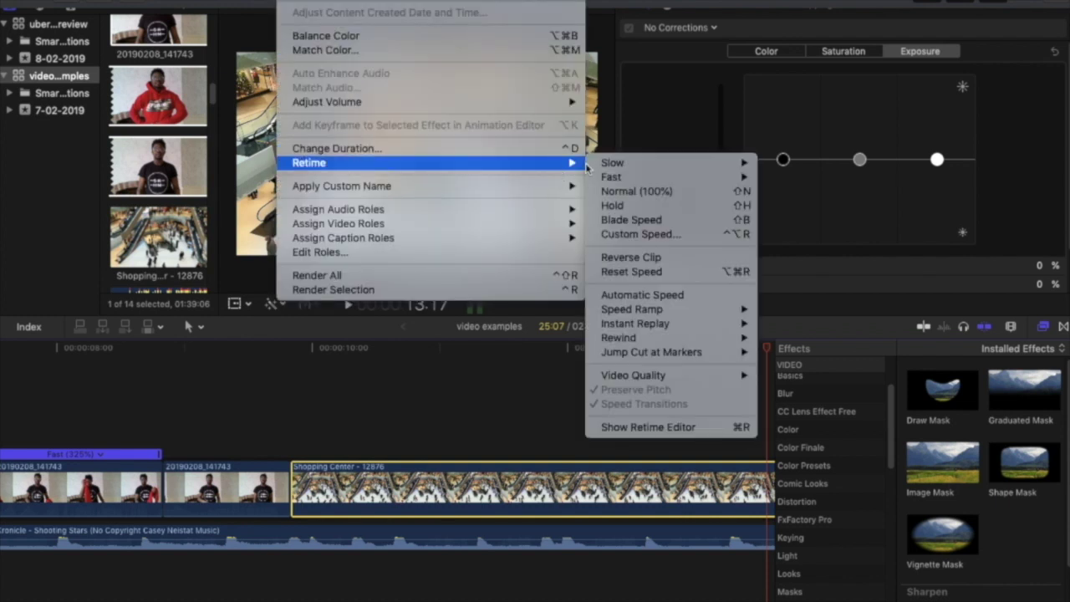
{"action": "mouse_move", "coordinate": [719, 176]}
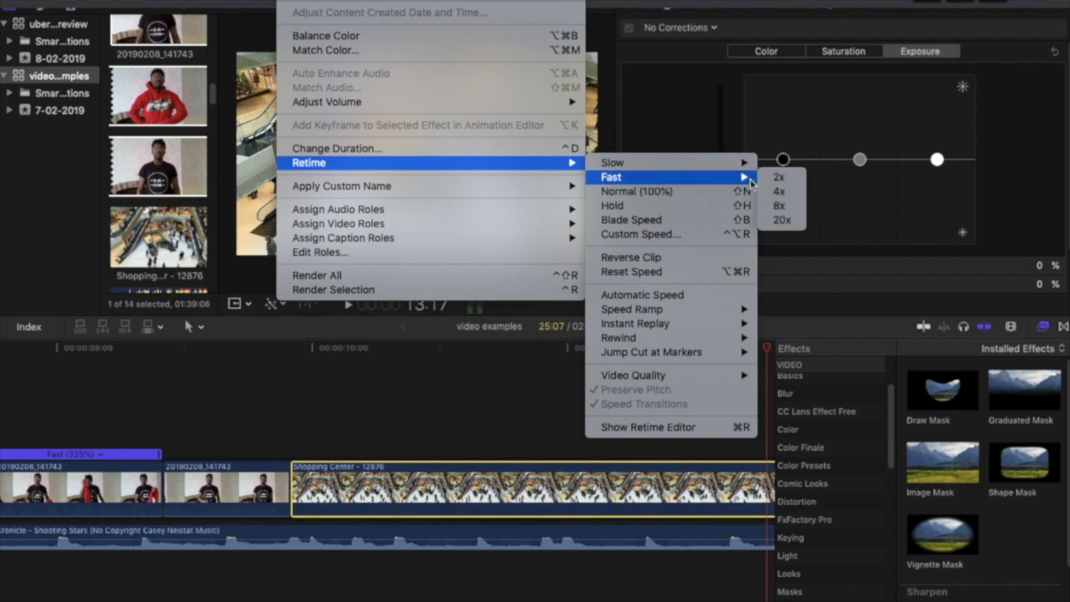
{"action": "left_click", "coordinate": [782, 176]}
{"action": "left_click", "coordinate": [286, 363]}
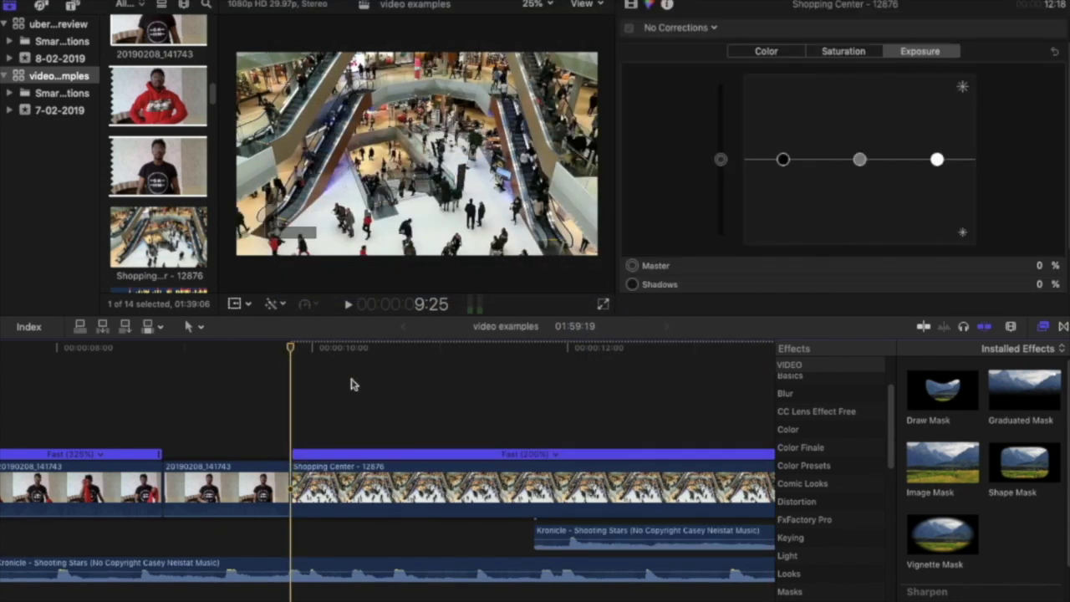
Delete the short leftover piece of music and preview the sped-up time-lapse.
{"action": "left_click", "coordinate": [593, 534]}
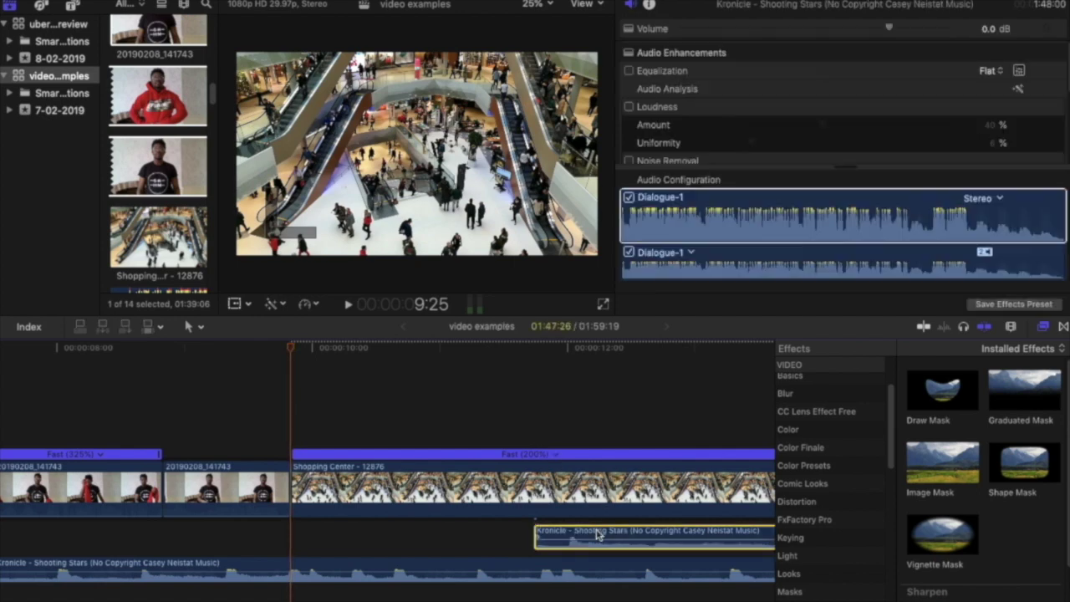
{"action": "key", "text": "Delete"}
{"action": "key", "text": "space"}
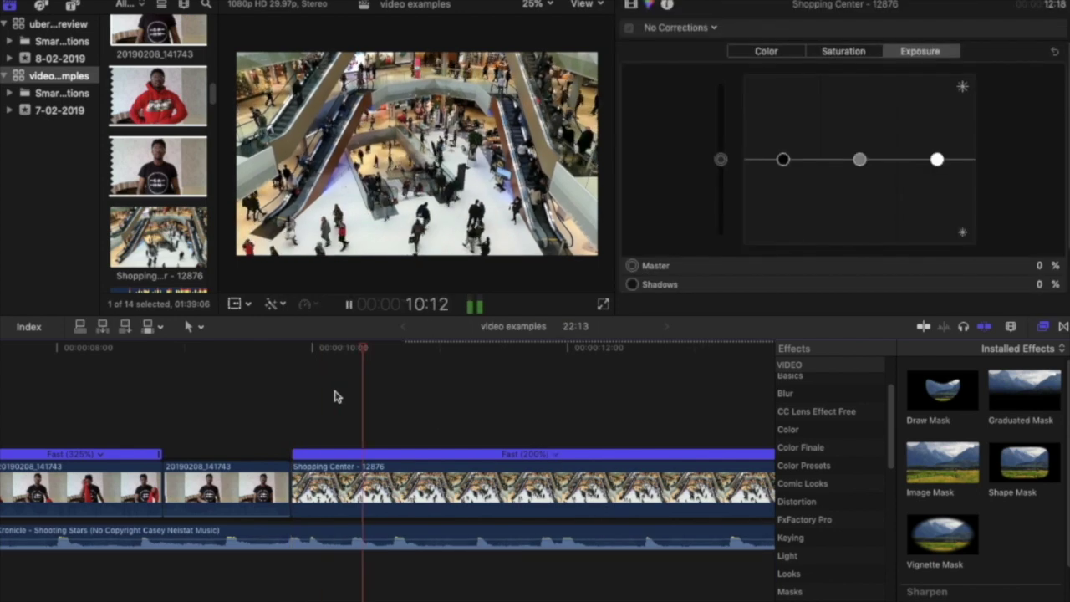
{"action": "key", "text": "space"}
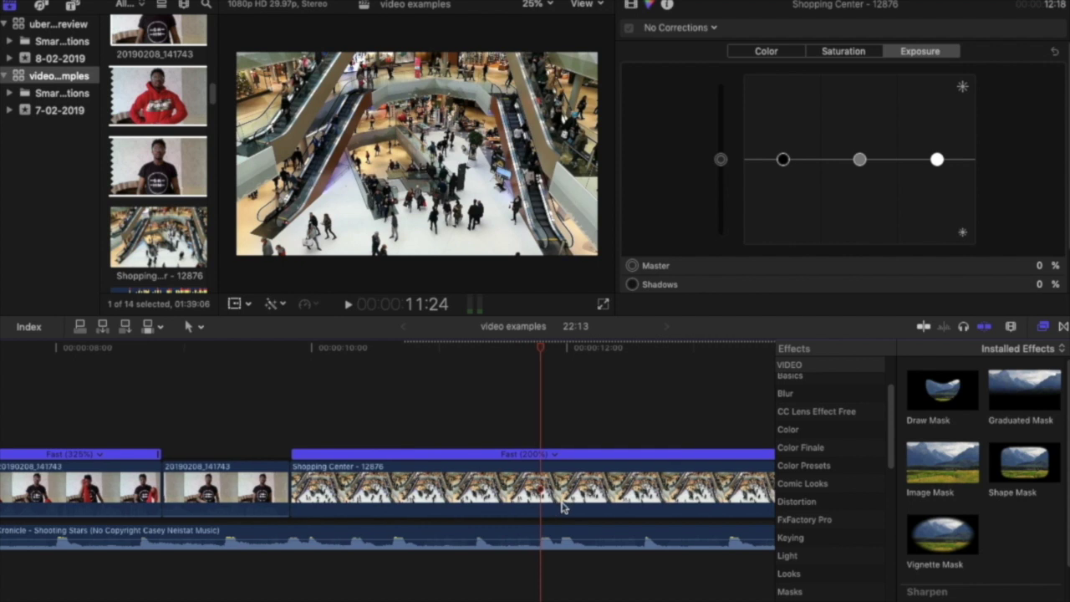
{"action": "scroll", "coordinate": [560, 503], "scroll_direction": "right", "scroll_amount": 5}
Retime the Shopping Center time-lapse to Fast 8x (800%) and play it back.
{"action": "left_click", "coordinate": [560, 485]}
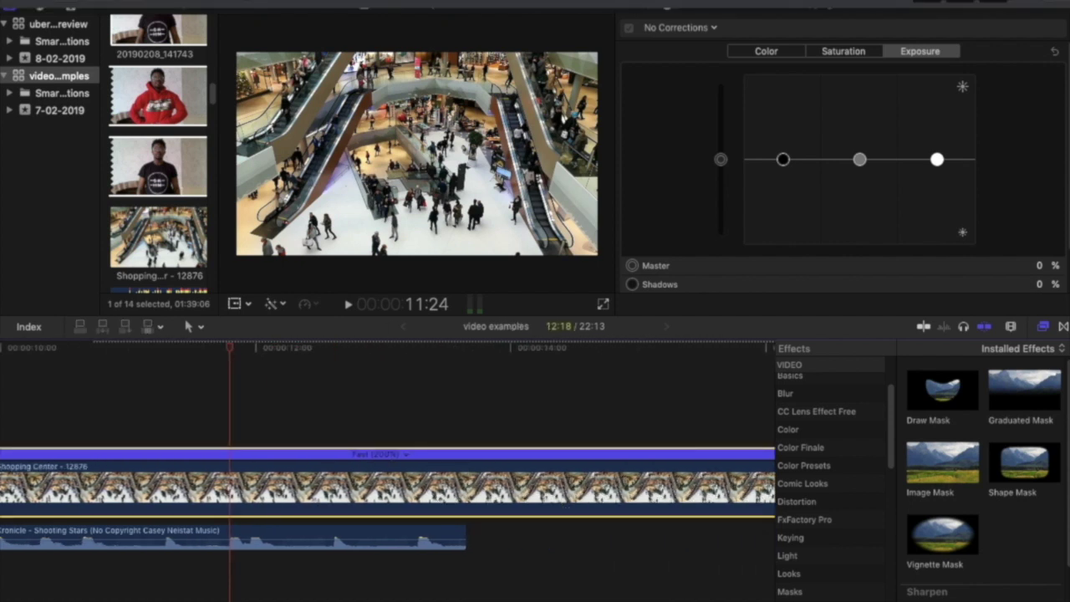
{"action": "left_click", "coordinate": [301, 2]}
{"action": "mouse_move", "coordinate": [369, 162]}
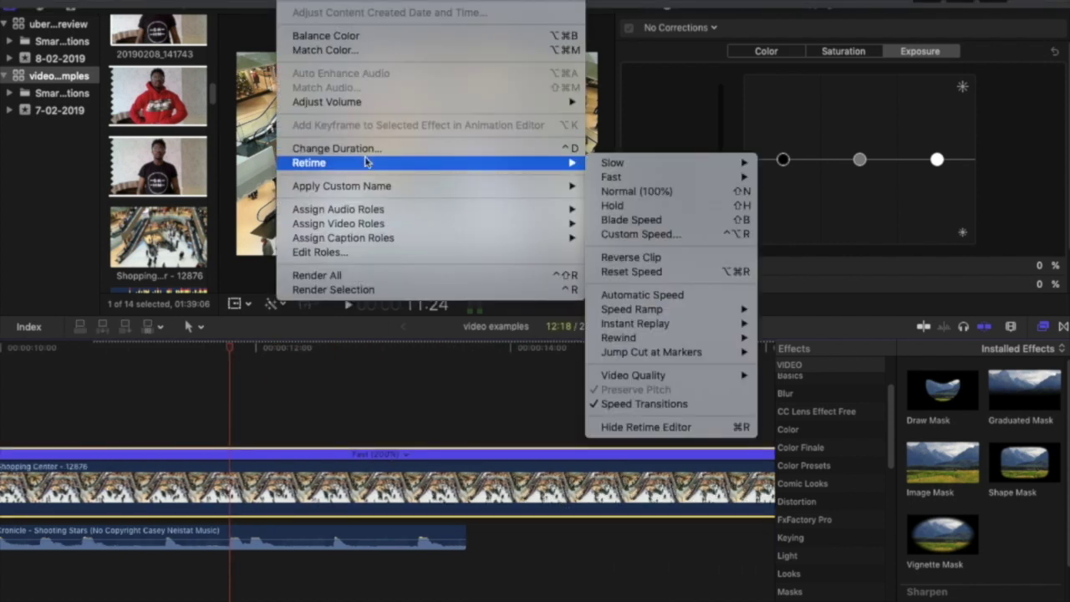
{"action": "mouse_move", "coordinate": [643, 179]}
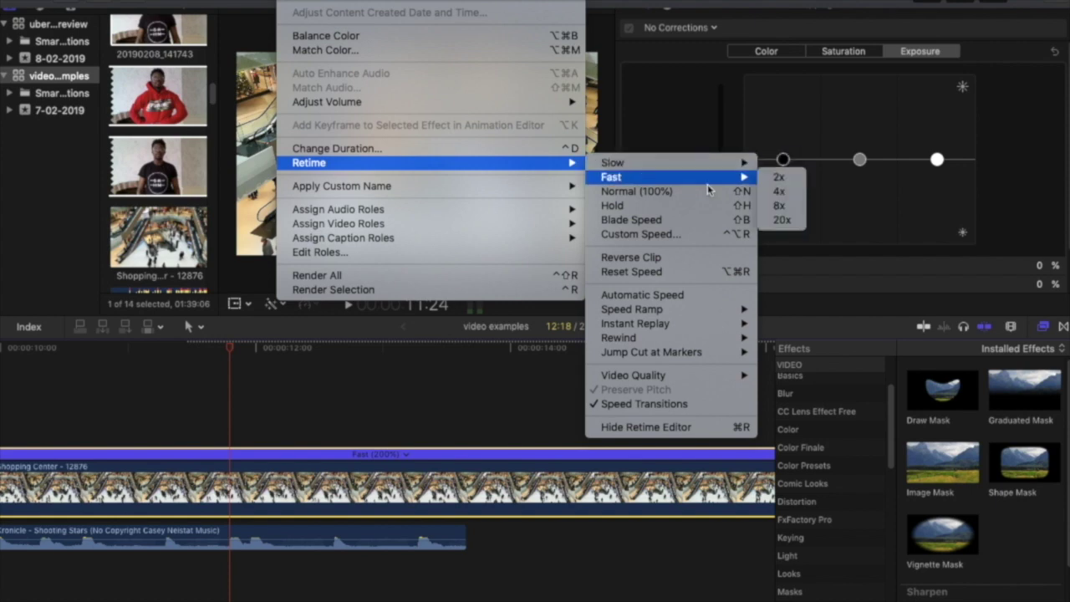
{"action": "left_click", "coordinate": [790, 209]}
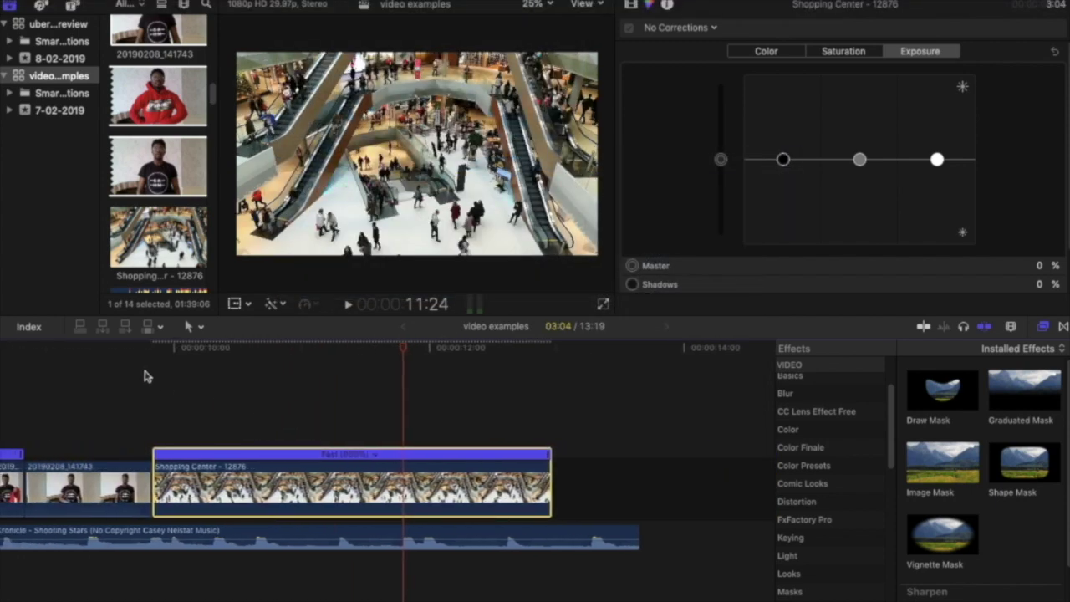
{"action": "left_click", "coordinate": [140, 368]}
{"action": "key", "text": "space"}
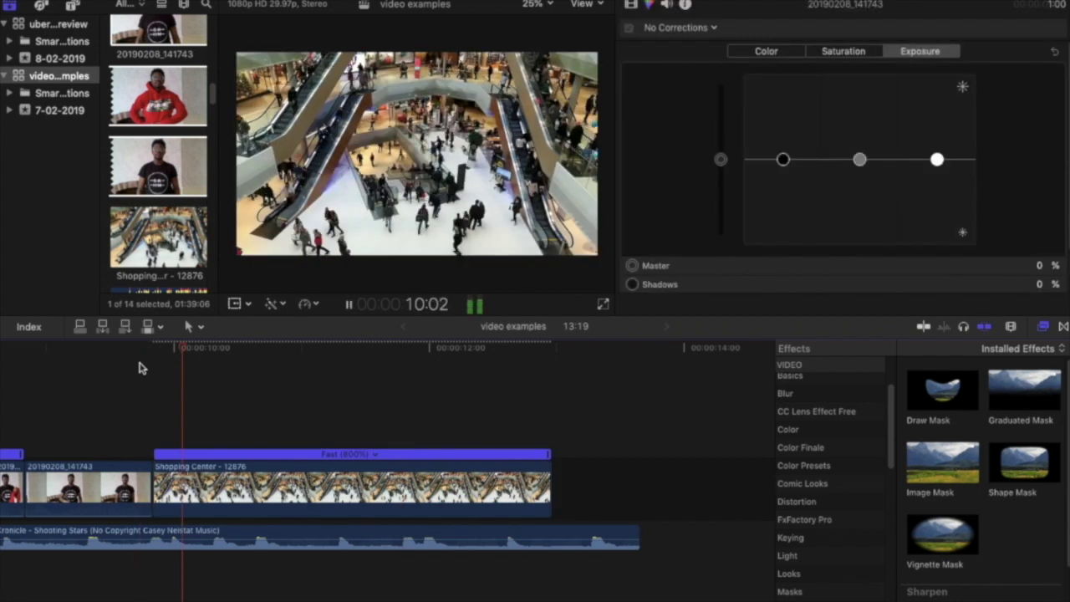
{"action": "key", "text": "space"}
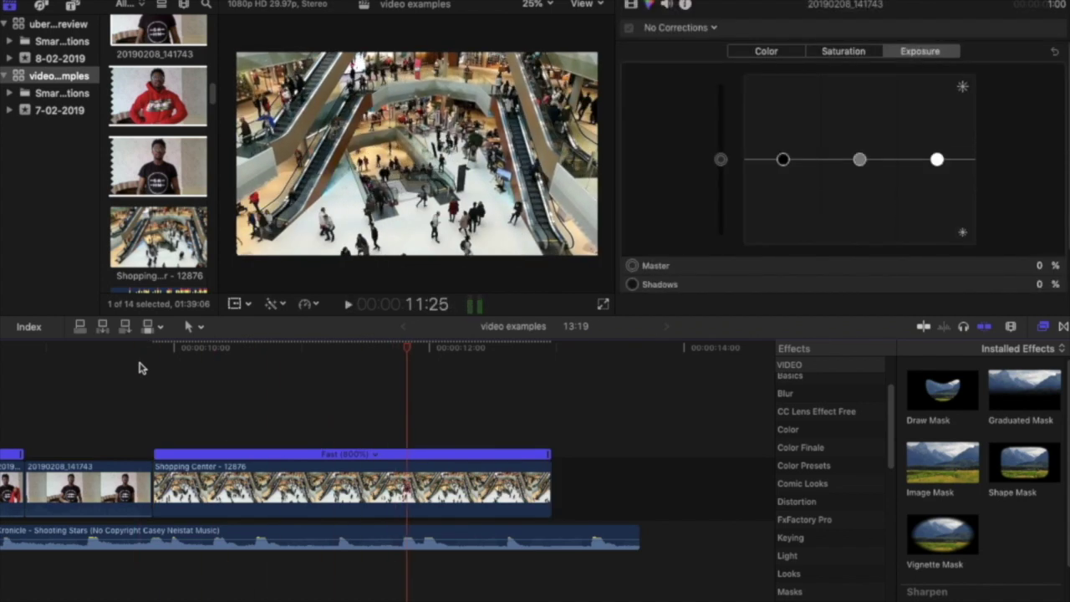
{"action": "key", "text": "b"}
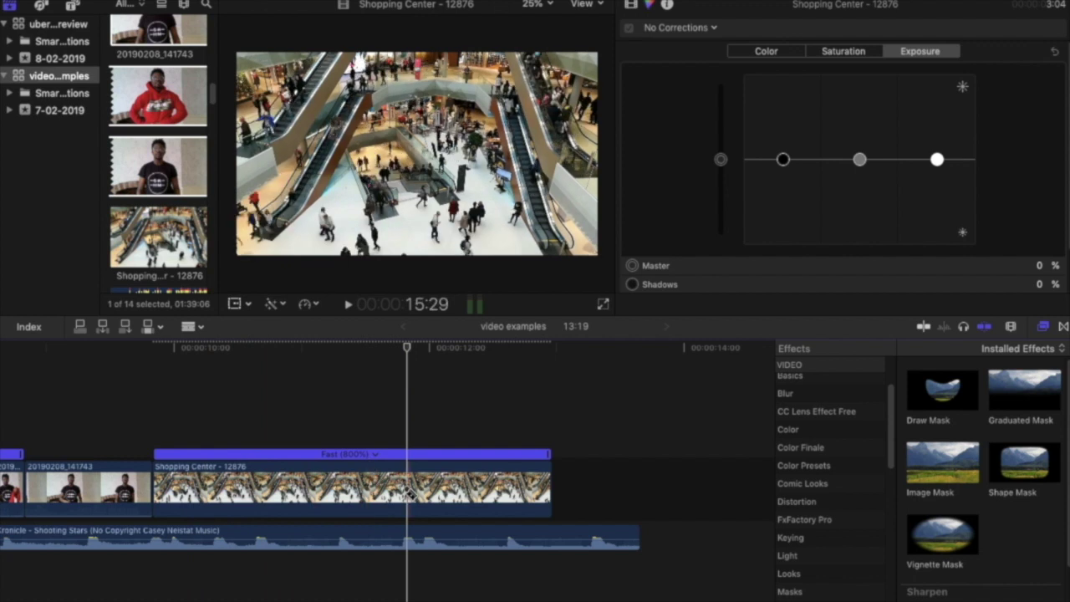
Split the Shopping Center clip at the playhead and set its second half to Normal 100%.
{"action": "left_click", "coordinate": [408, 490]}
{"action": "key", "text": "a"}
{"action": "left_click", "coordinate": [452, 489]}
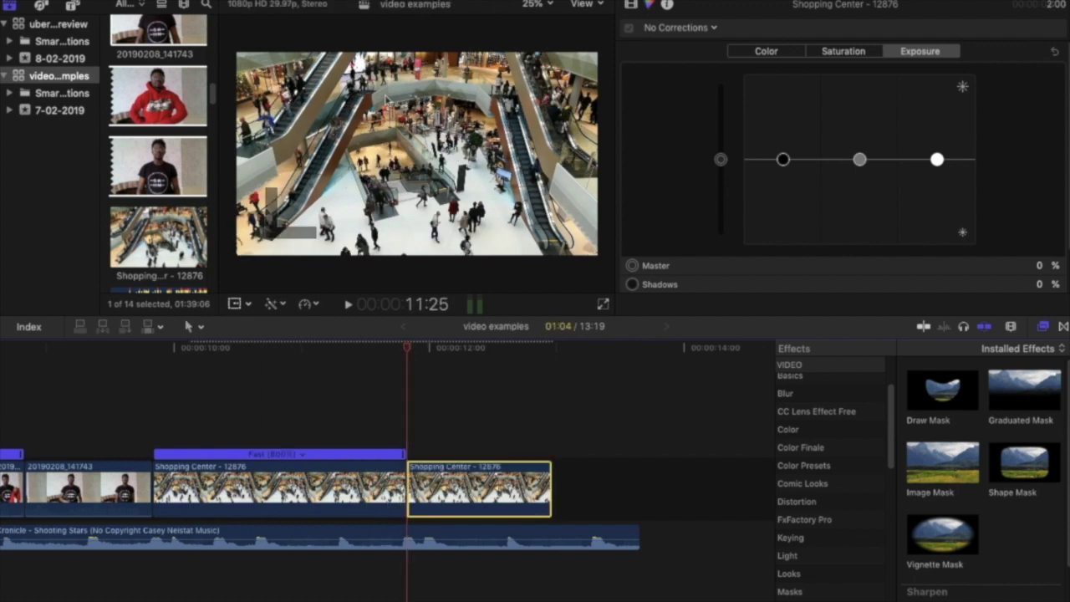
{"action": "left_click", "coordinate": [309, 2]}
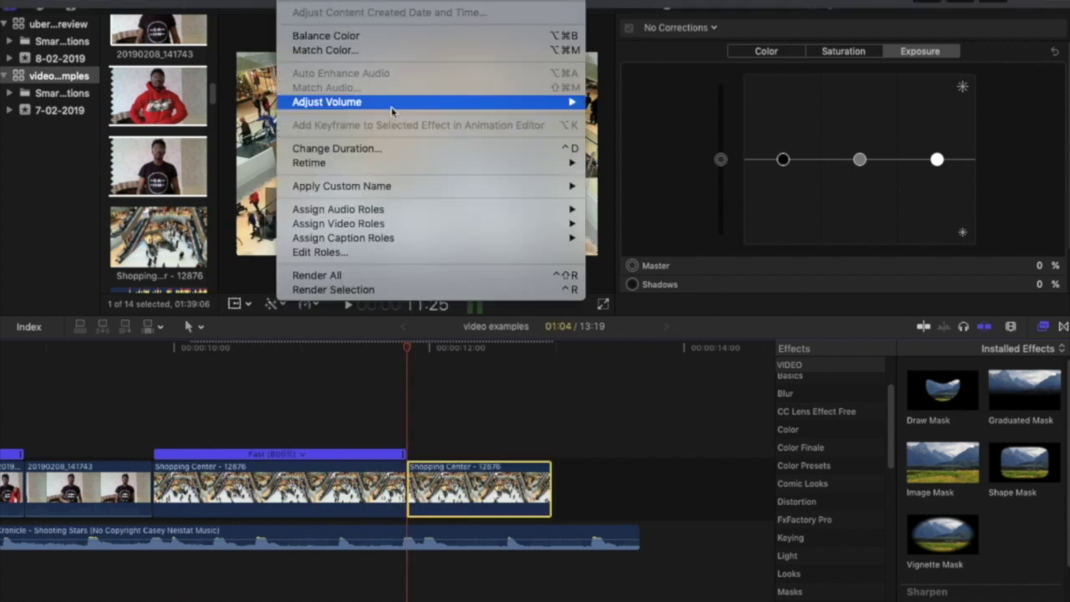
{"action": "mouse_move", "coordinate": [377, 165]}
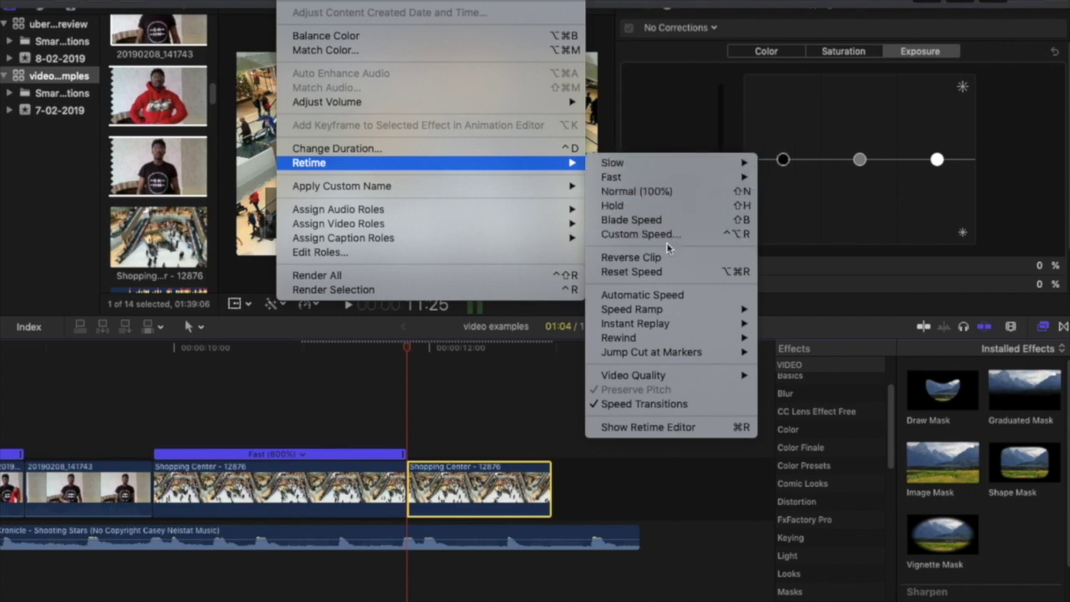
{"action": "left_click", "coordinate": [661, 200]}
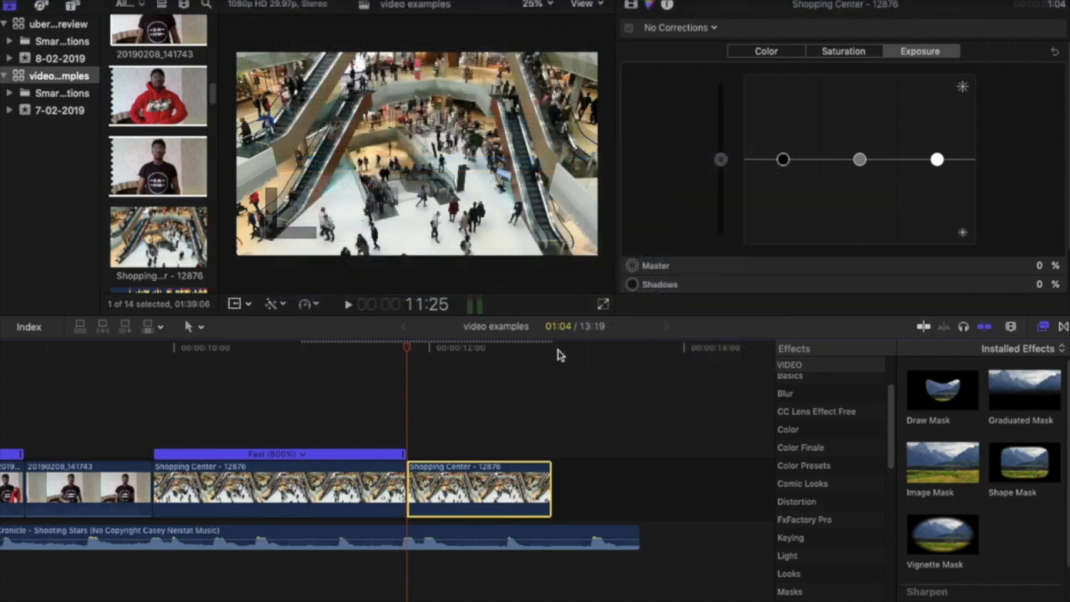
{"action": "left_click", "coordinate": [129, 363]}
{"action": "key", "text": "space"}
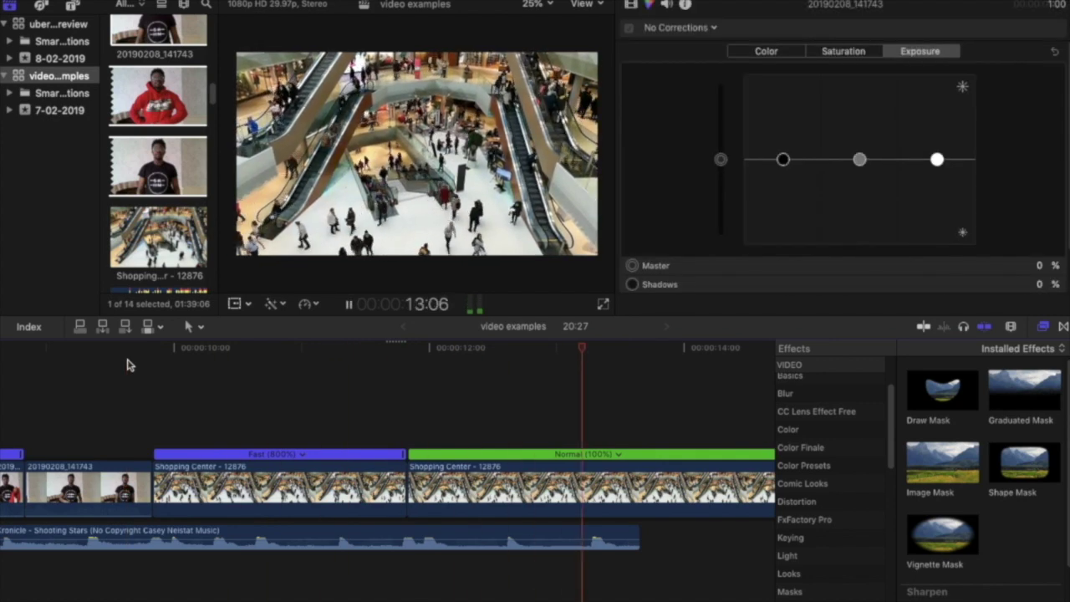
{"action": "key", "text": "space"}
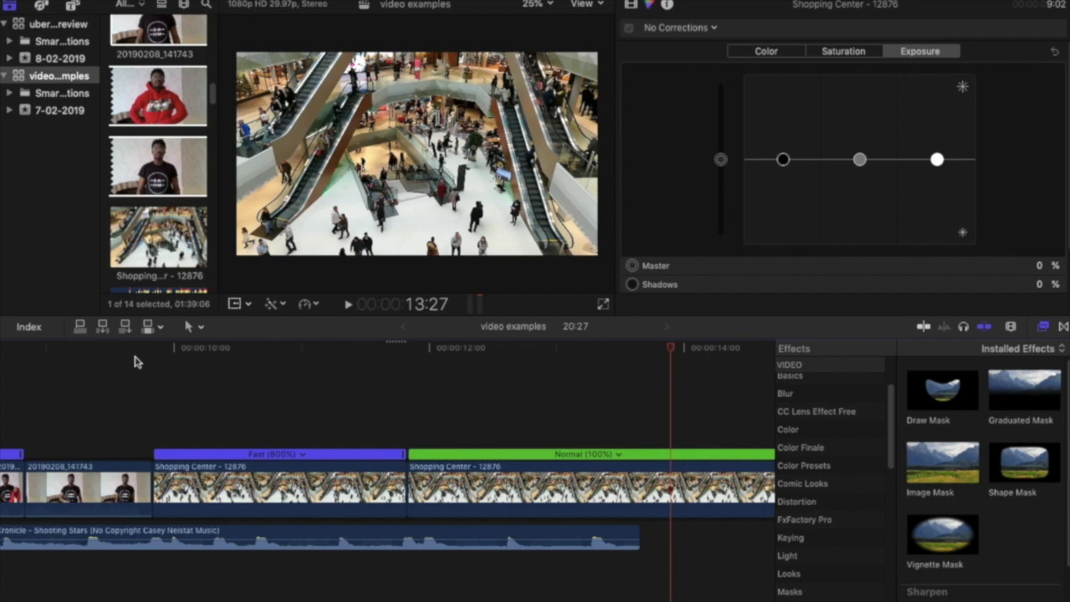
Cut and delete the extra tail so the clip ends flush with the music at 13:19.
{"action": "key", "text": "r"}
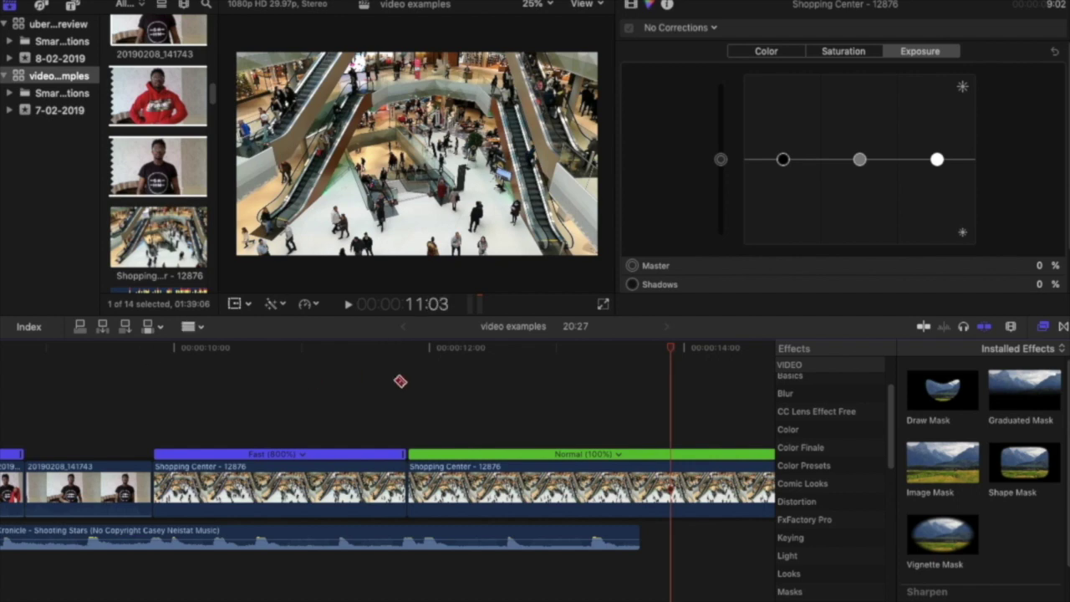
{"action": "left_click", "coordinate": [642, 495]}
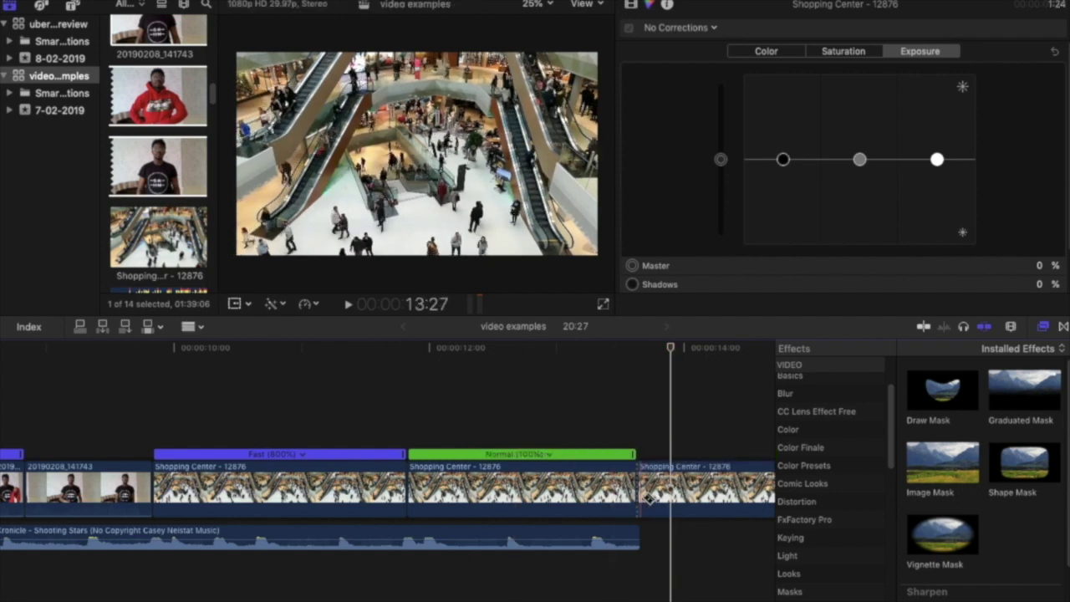
{"action": "key", "text": "Delete"}
{"action": "left_click", "coordinate": [72, 6]}
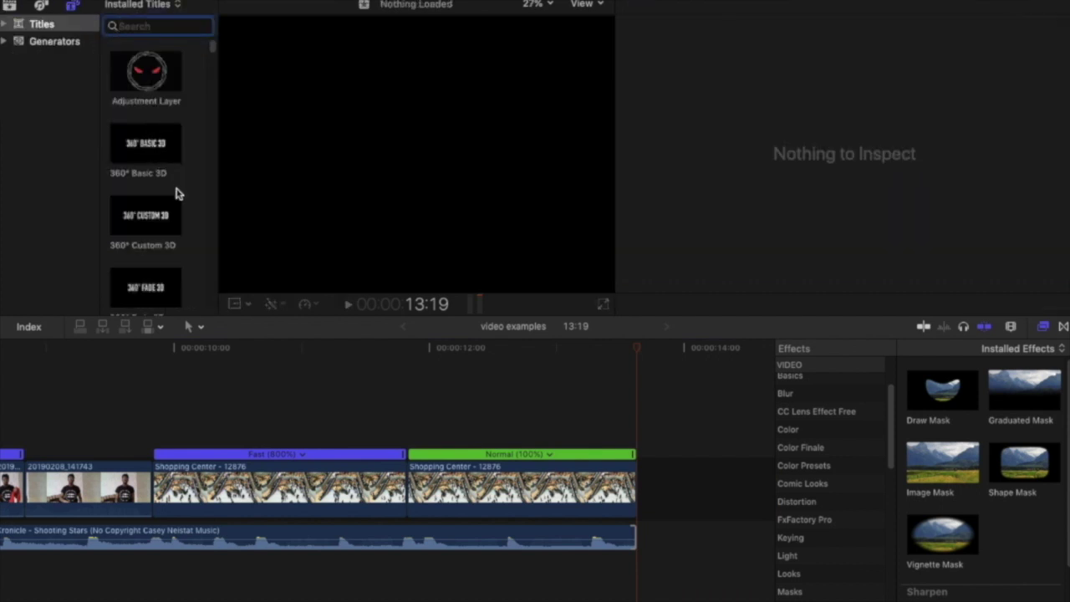
Search the titles for 'custom' and place the Custom title above the closing clips.
{"action": "left_click", "coordinate": [177, 194]}
{"action": "scroll", "coordinate": [171, 201], "scroll_direction": "down", "scroll_amount": 10}
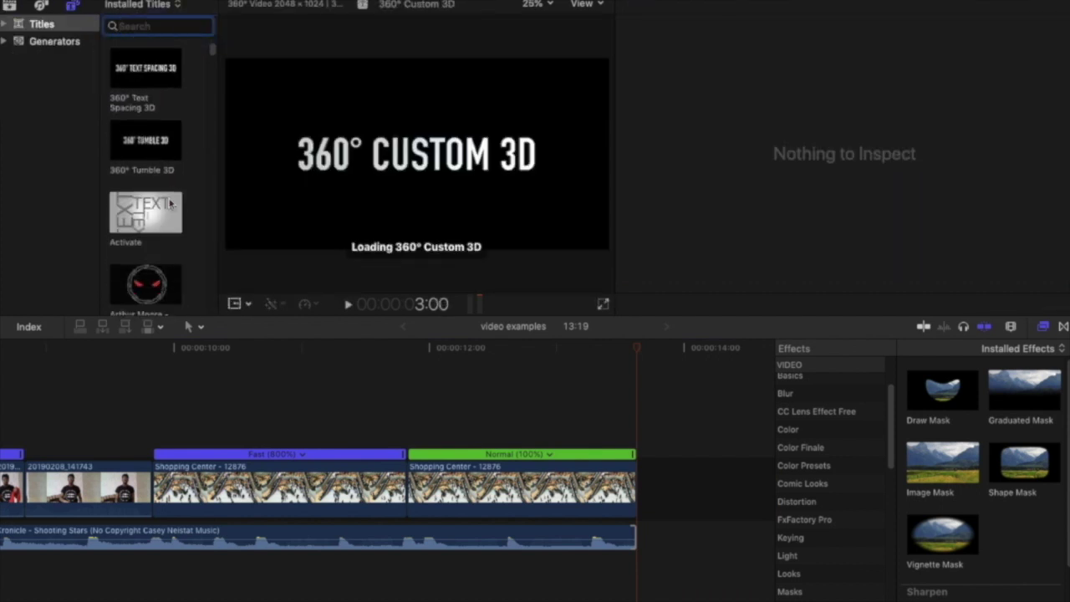
{"action": "scroll", "coordinate": [169, 203], "scroll_direction": "down", "scroll_amount": 10}
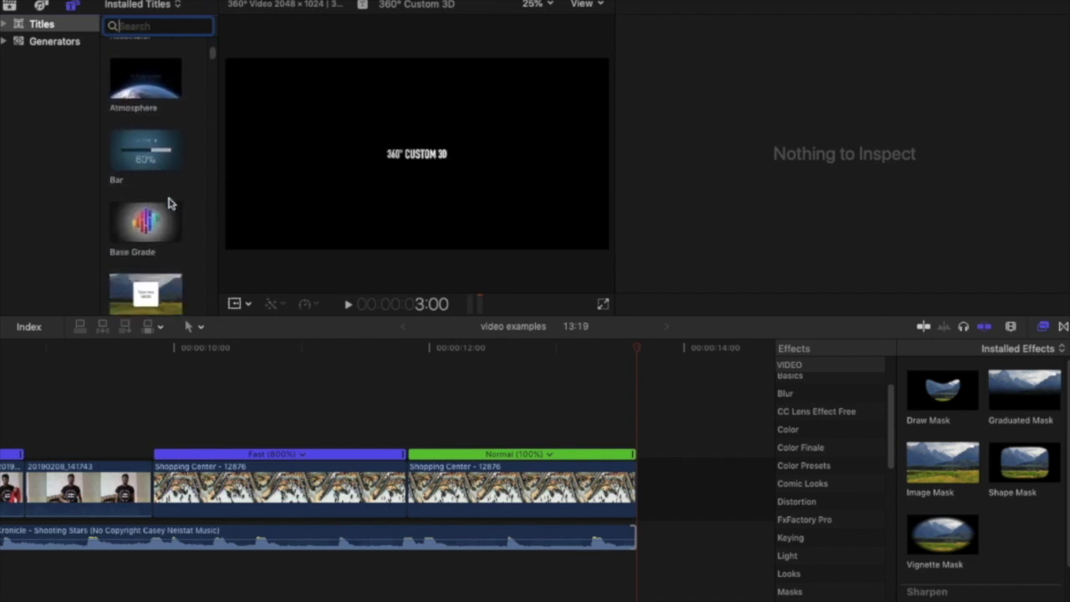
{"action": "scroll", "coordinate": [168, 203], "scroll_direction": "down", "scroll_amount": 5}
{"action": "left_click", "coordinate": [167, 27]}
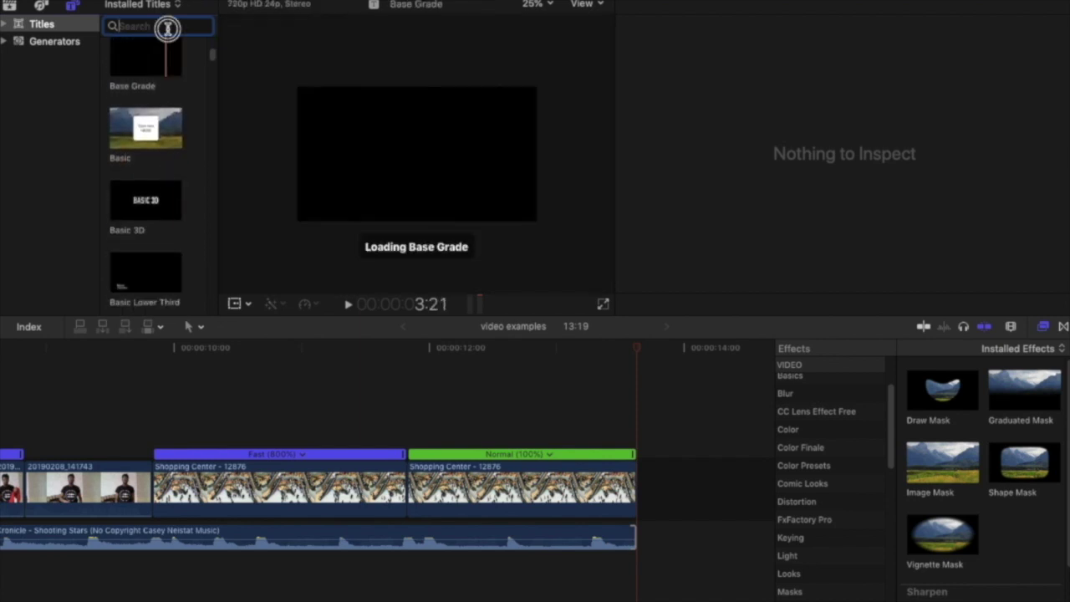
{"action": "type", "text": "custome"}
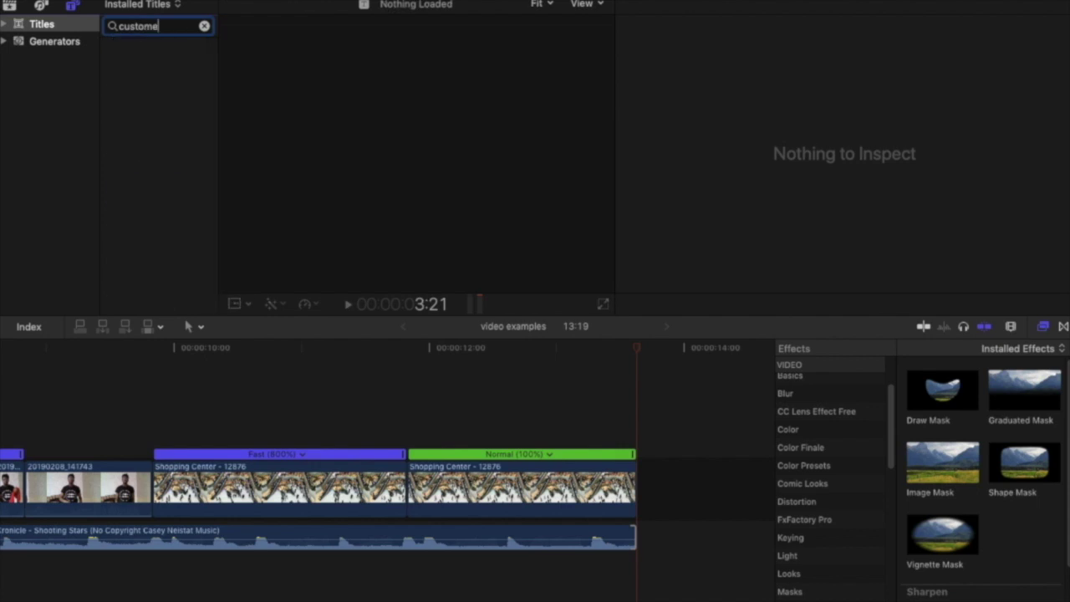
{"action": "key", "text": "BackSpace"}
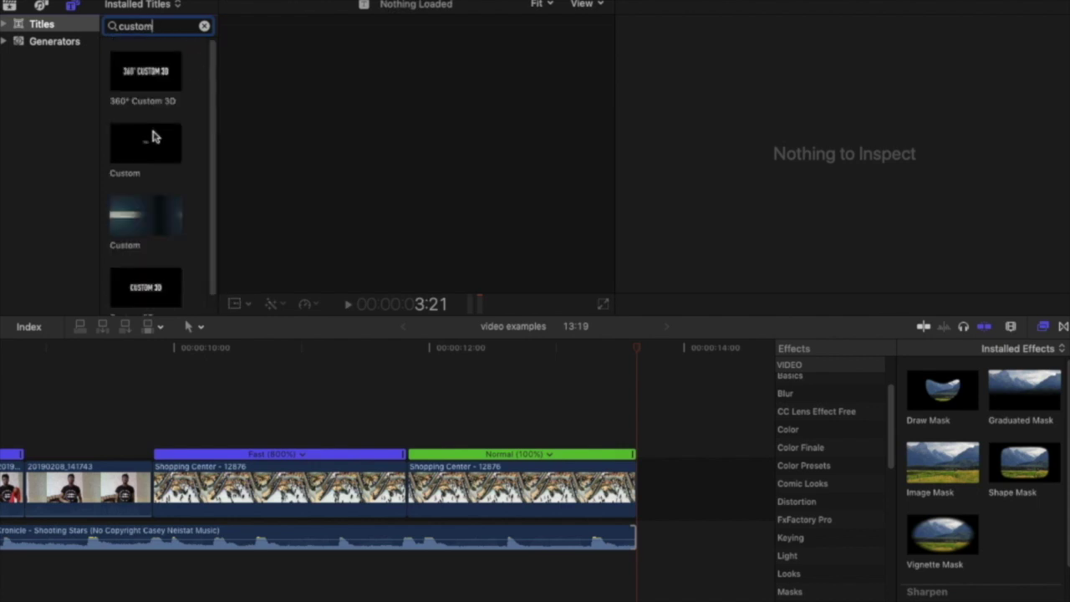
{"action": "left_click_drag", "start_coordinate": [152, 136], "coordinate": [16, 429]}
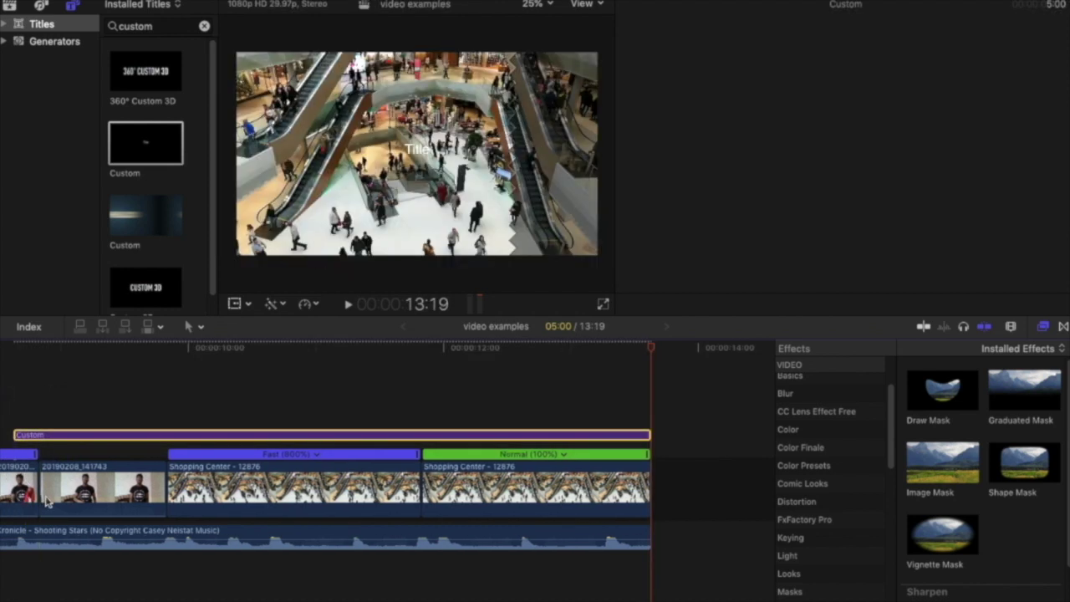
{"action": "scroll", "coordinate": [23, 361], "scroll_direction": "left", "scroll_amount": 3}
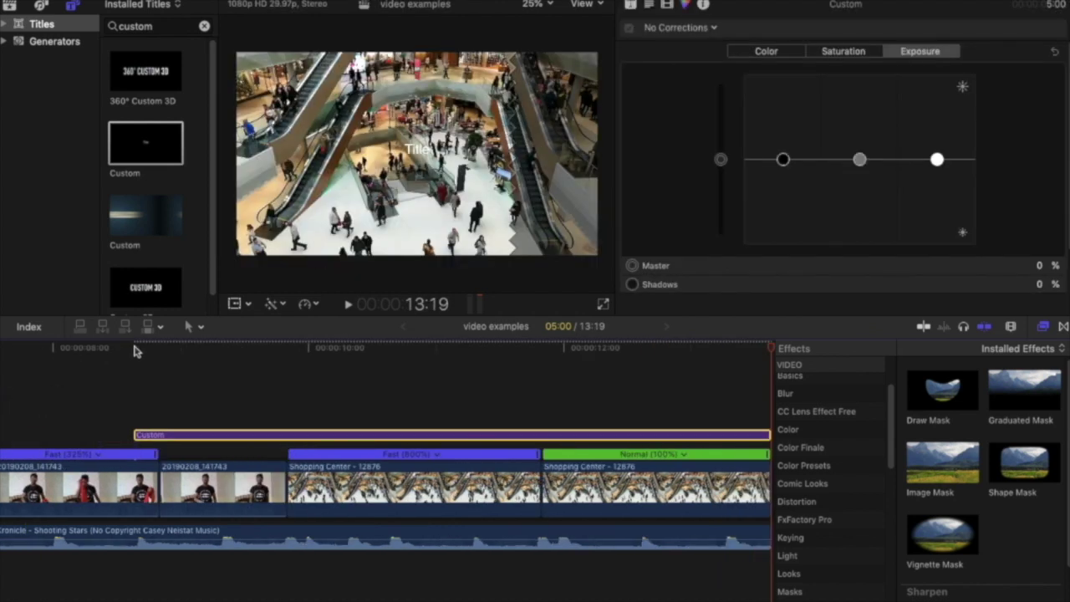
{"action": "left_click", "coordinate": [135, 348]}
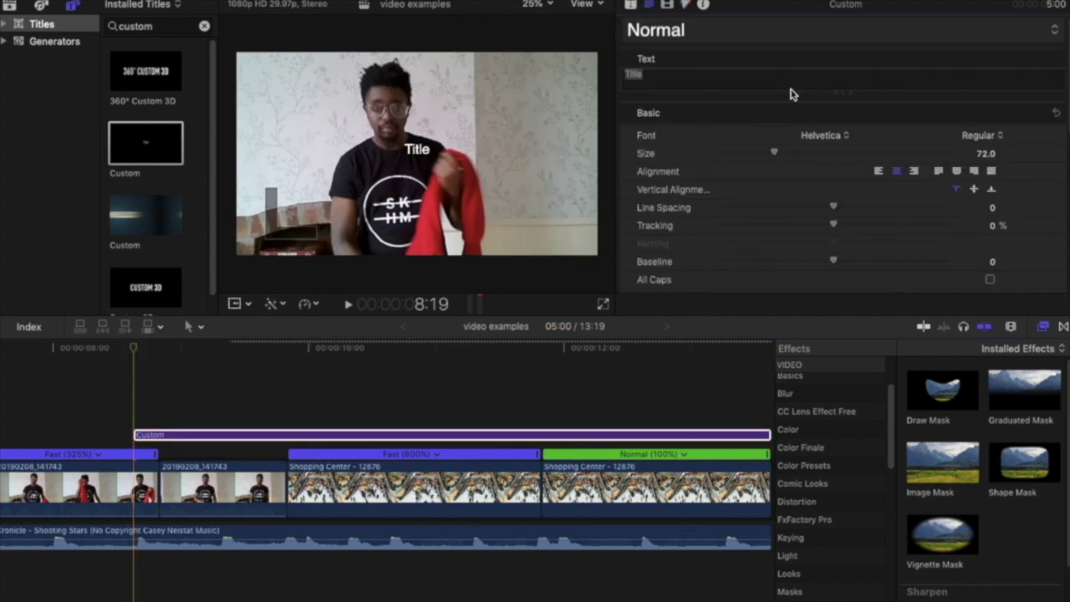
Replace the placeholder 'Title' text with 'Shopping Again' on two lines.
{"action": "key", "text": "super+a"}
{"action": "key", "text": "BackSpace"}
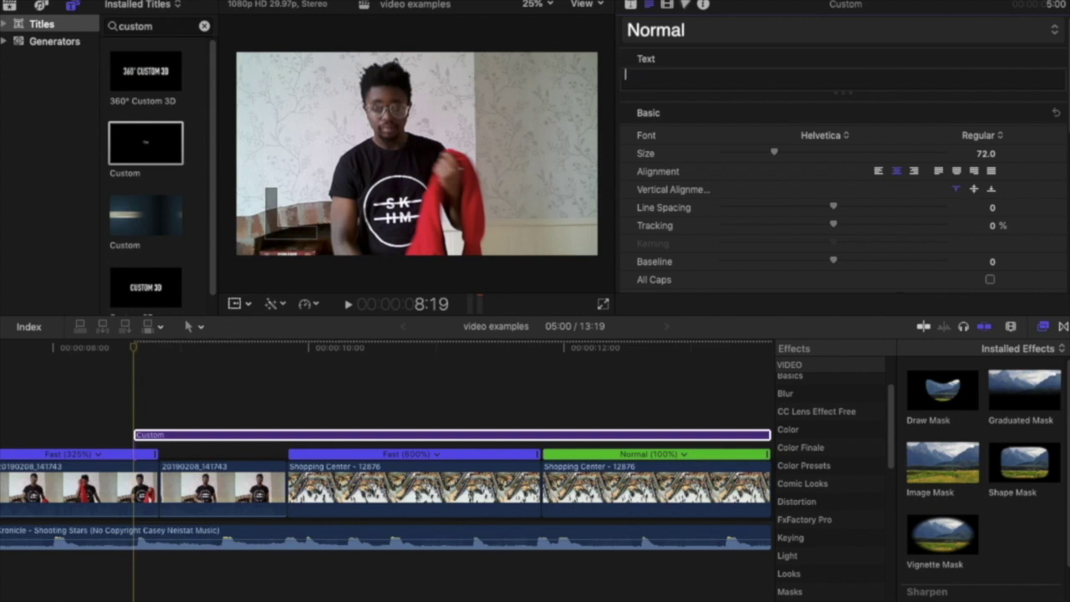
{"action": "type", "text": "Shoppoi"}
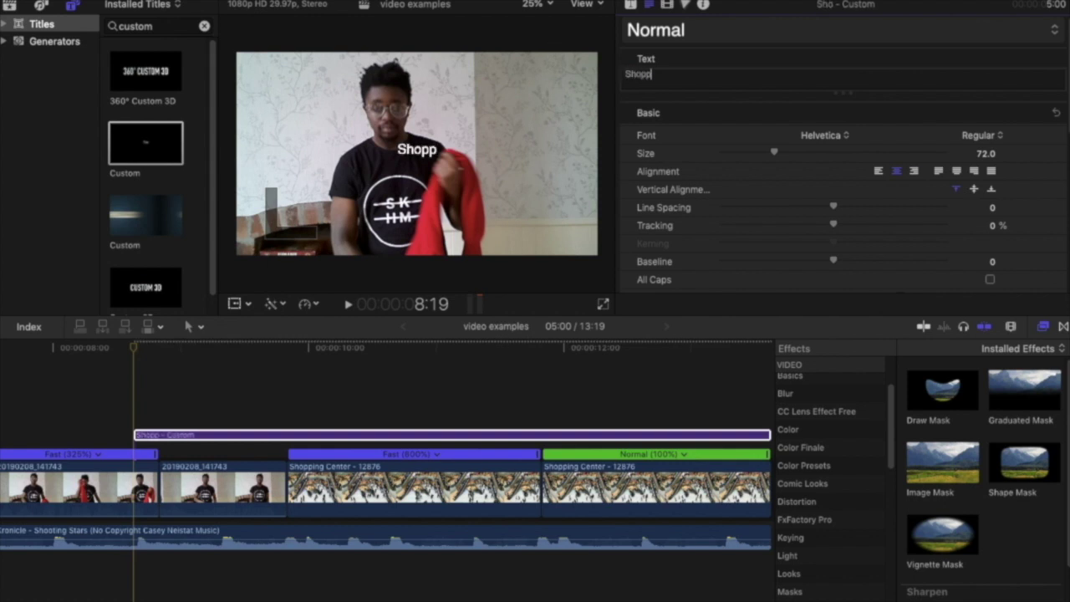
{"action": "key", "text": "BackSpace"}
{"action": "key", "text": "BackSpace"}
{"action": "type", "text": "ing"}
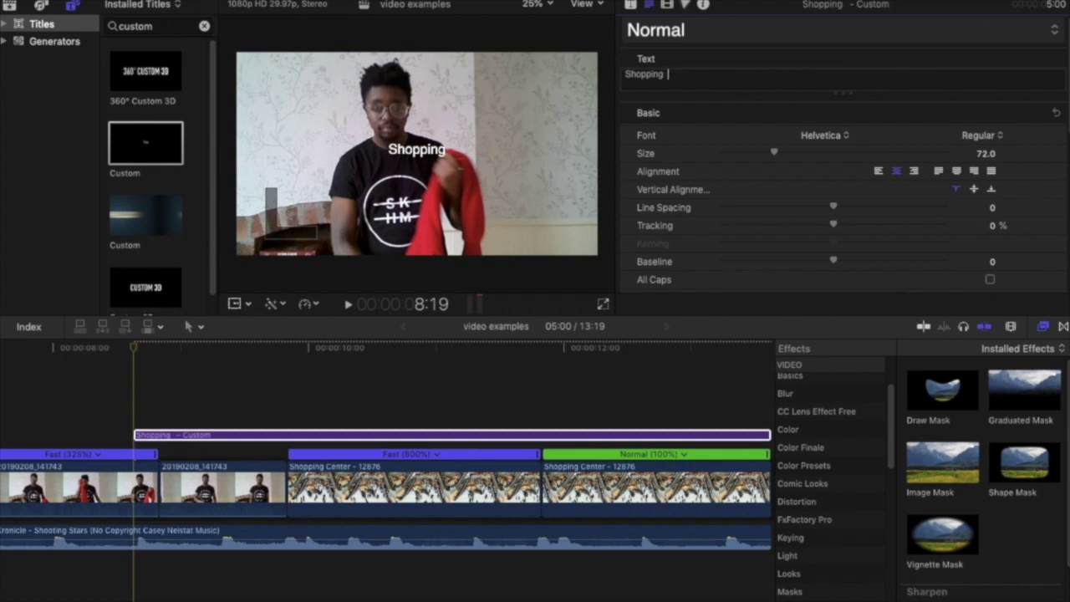
{"action": "type", "text": " V"}
{"action": "key", "text": "BackSpace"}
{"action": "type", "text": "for"}
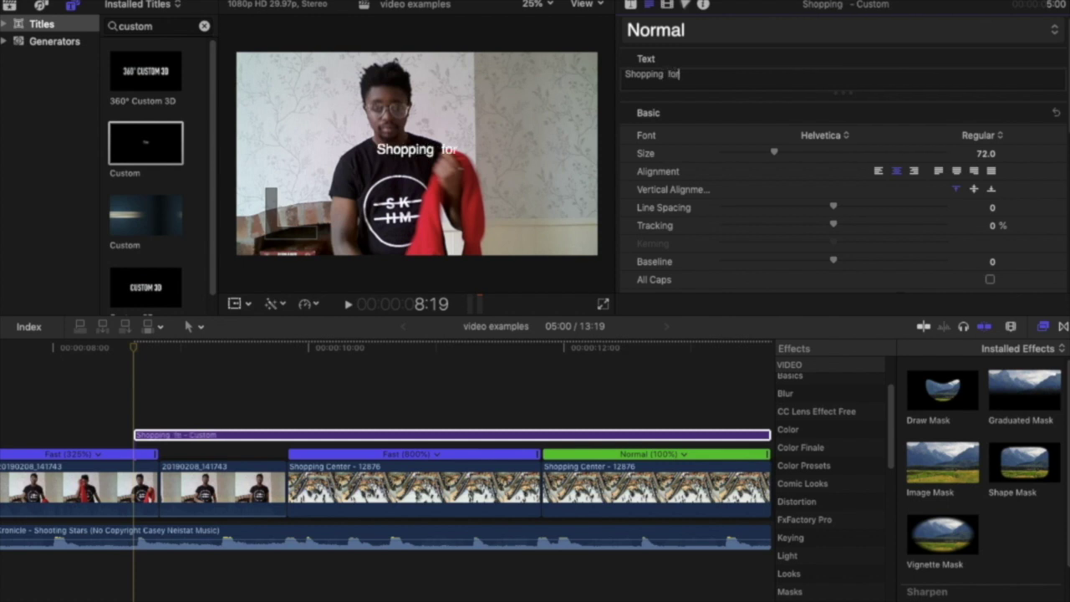
{"action": "key", "text": "BackSpace"}
{"action": "key", "text": "BackSpace"}
{"action": "key", "text": "BackSpace"}
{"action": "key", "text": "BackSpace"}
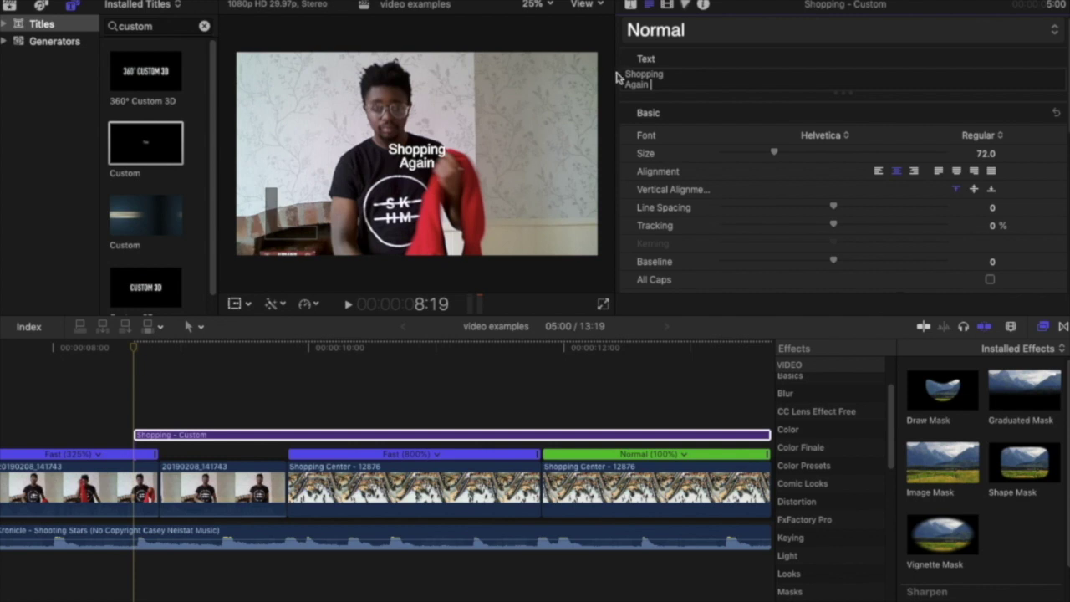
Set the title font to Heiti SC.
{"action": "left_click", "coordinate": [846, 138]}
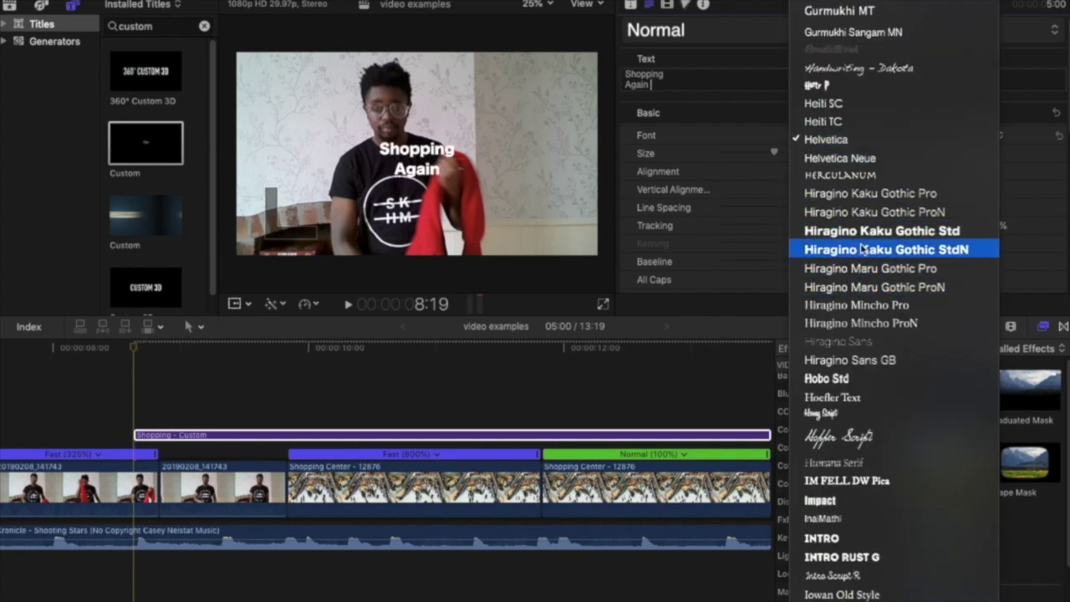
{"action": "scroll", "coordinate": [853, 167], "scroll_direction": "up", "scroll_amount": 5}
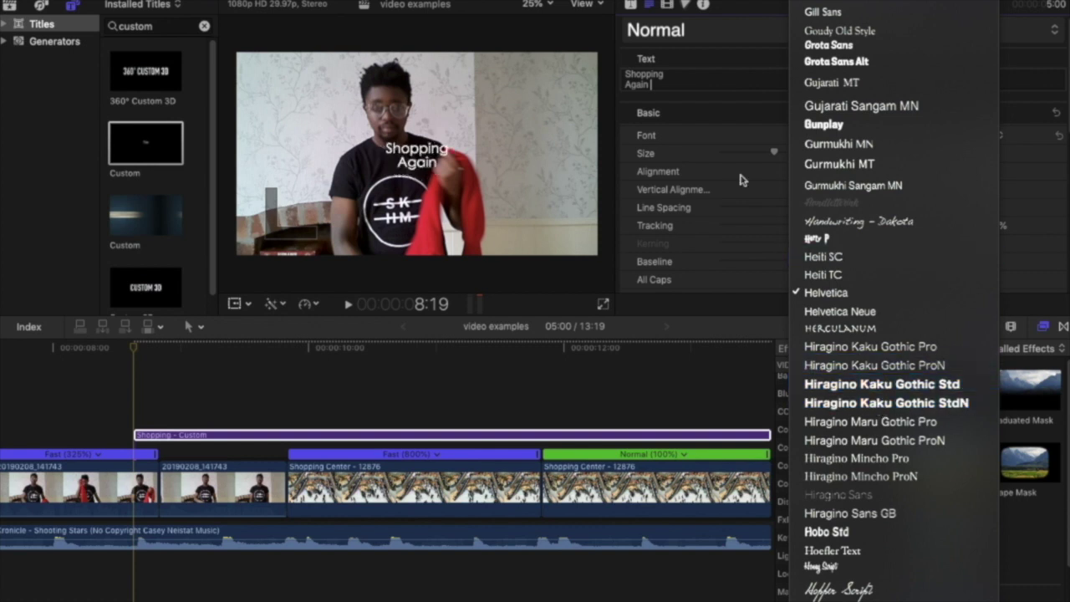
{"action": "left_click", "coordinate": [682, 84]}
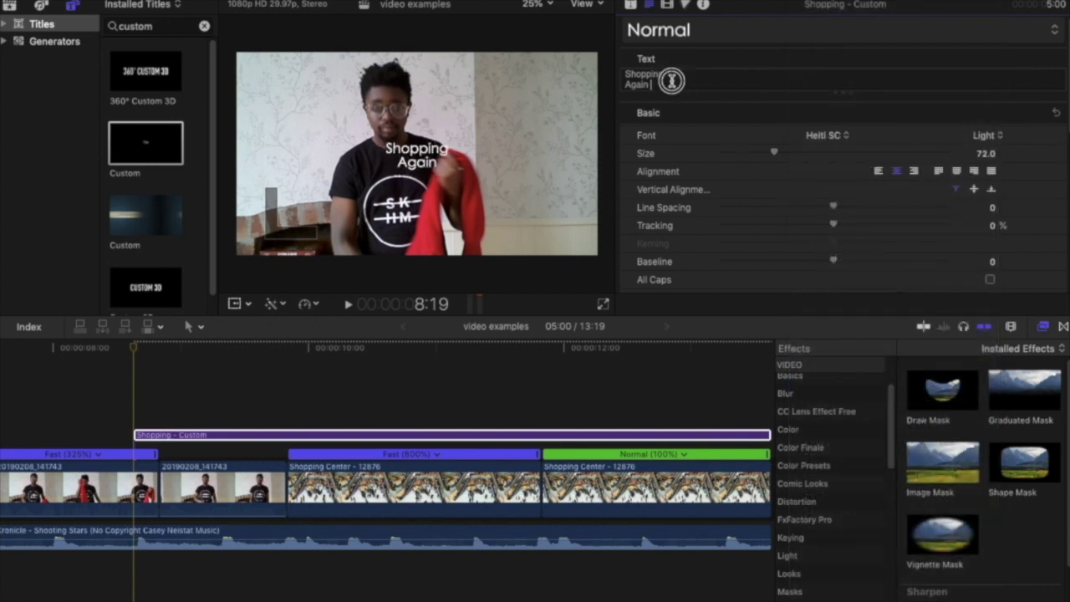
Retype the title's first line in capitals as 'SHOPPING' and start a second line.
{"action": "key", "text": "super+a"}
{"action": "key", "text": "BackSpace"}
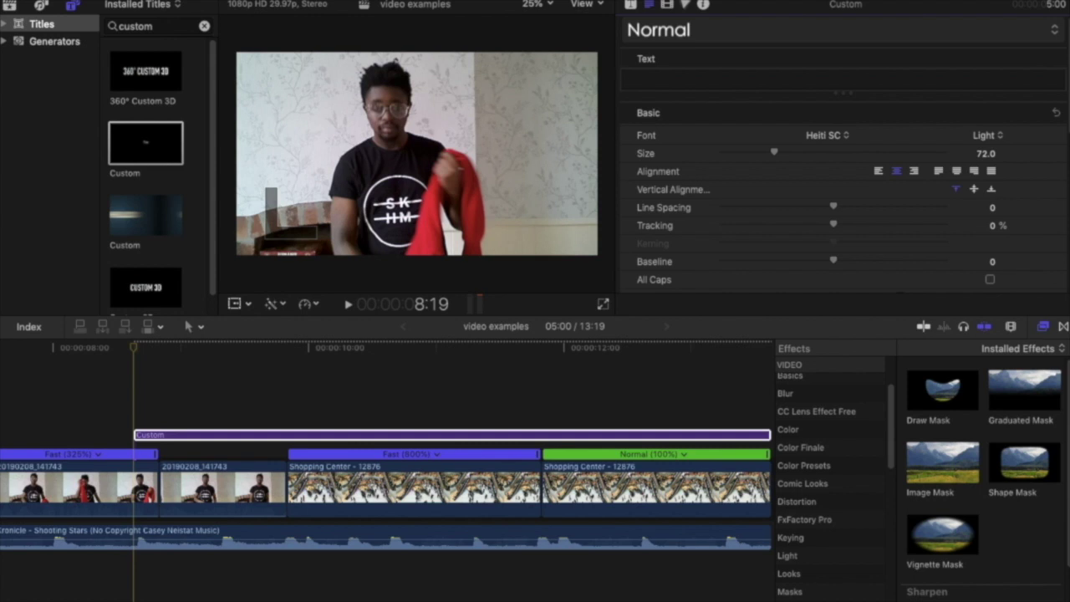
{"action": "type", "text": "SHOO"}
{"action": "key", "text": "BackSpace"}
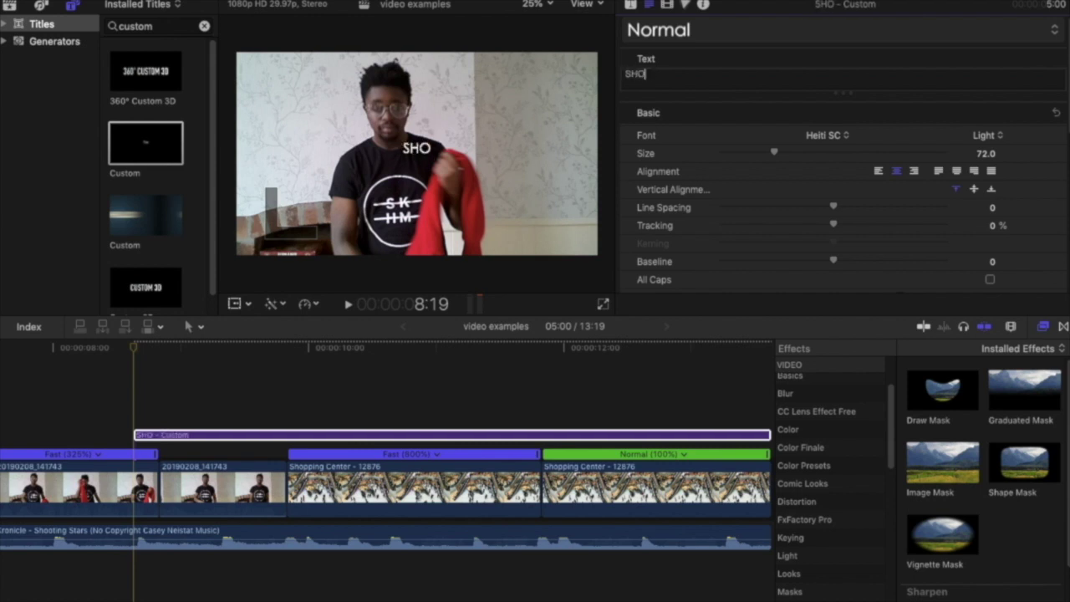
{"action": "type", "text": "PPING"}
{"action": "key", "text": "Return"}
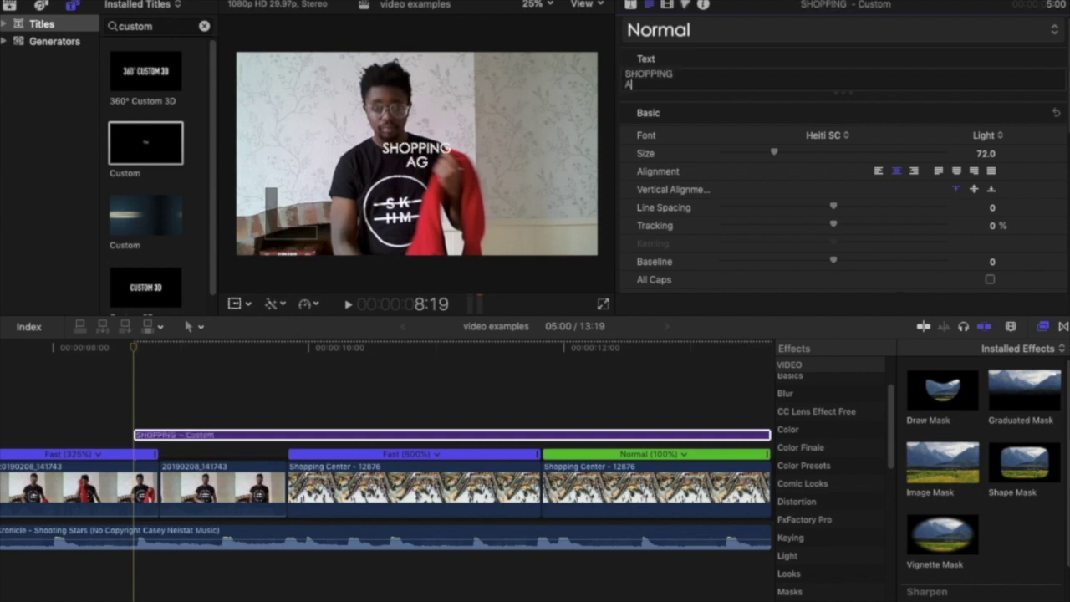
Switch the title font to Hiragino Kaku Gothic StdN W8 and enlarge the text size.
{"action": "left_click", "coordinate": [841, 136]}
{"action": "scroll", "coordinate": [848, 19], "scroll_direction": "down", "scroll_amount": 10}
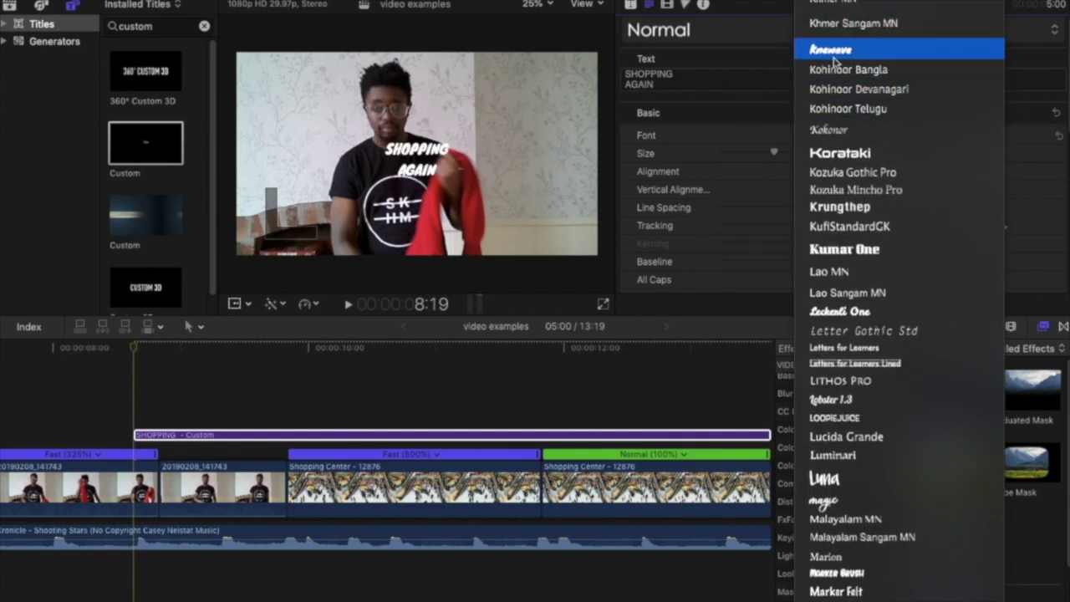
{"action": "scroll", "coordinate": [834, 61], "scroll_direction": "up", "scroll_amount": 20}
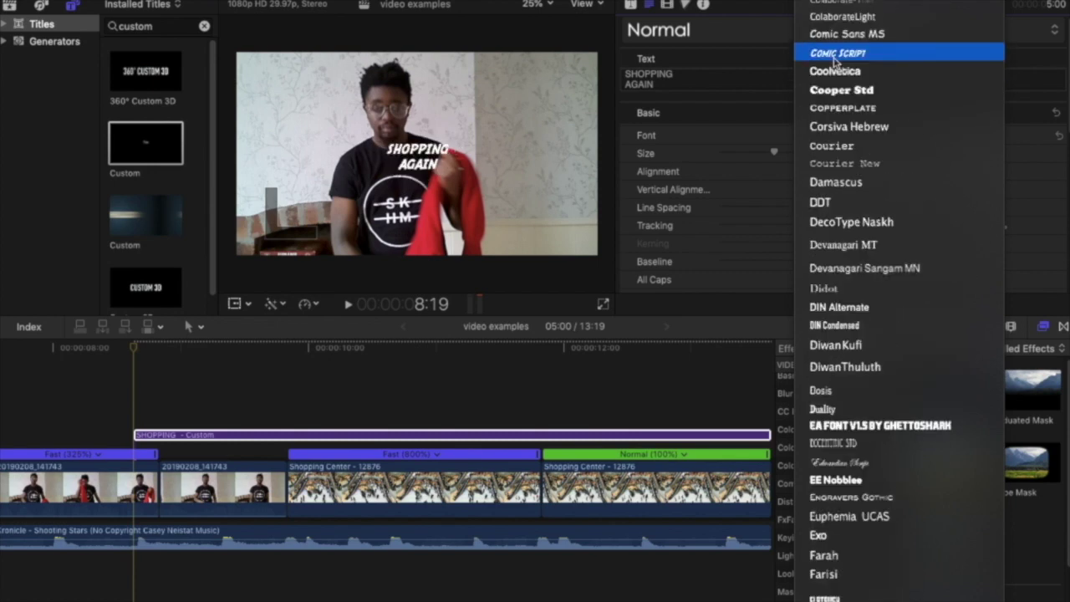
{"action": "scroll", "coordinate": [824, 389], "scroll_direction": "up", "scroll_amount": 5}
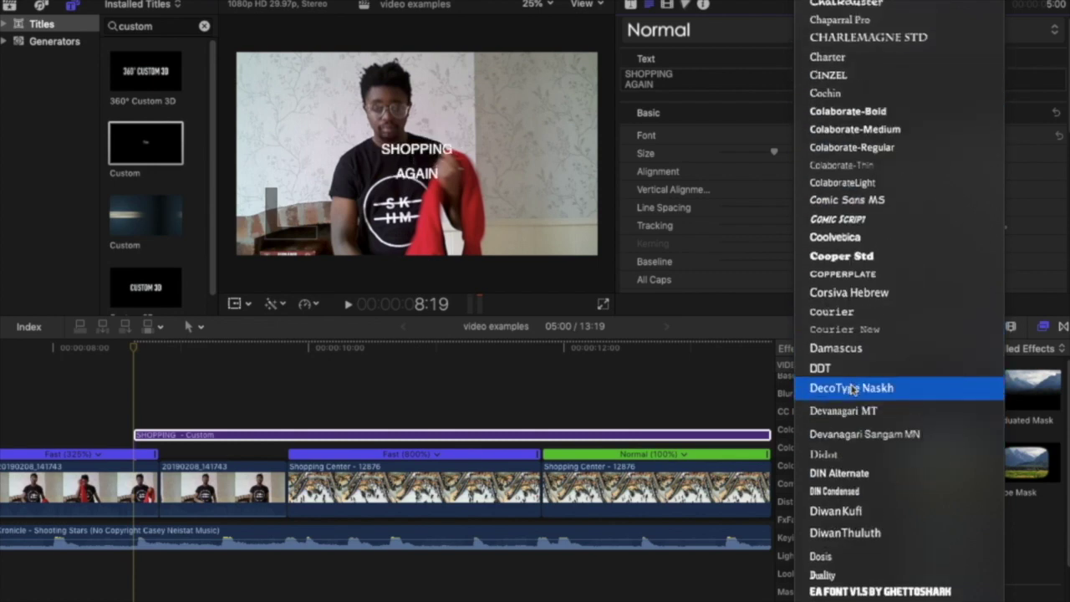
{"action": "scroll", "coordinate": [852, 389], "scroll_direction": "up", "scroll_amount": 20}
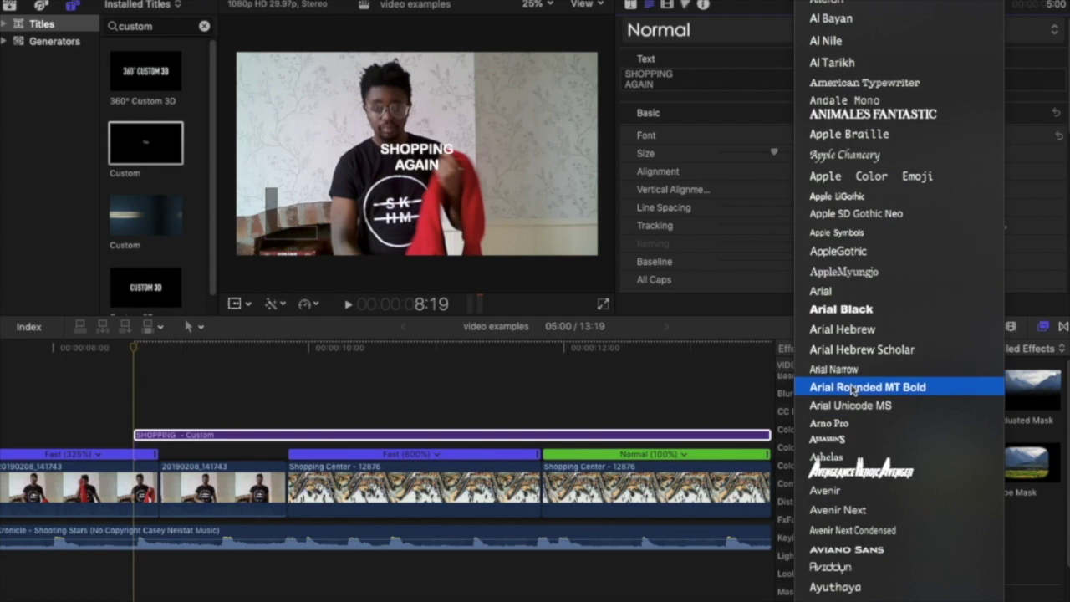
{"action": "scroll", "coordinate": [861, 173], "scroll_direction": "up", "scroll_amount": 3}
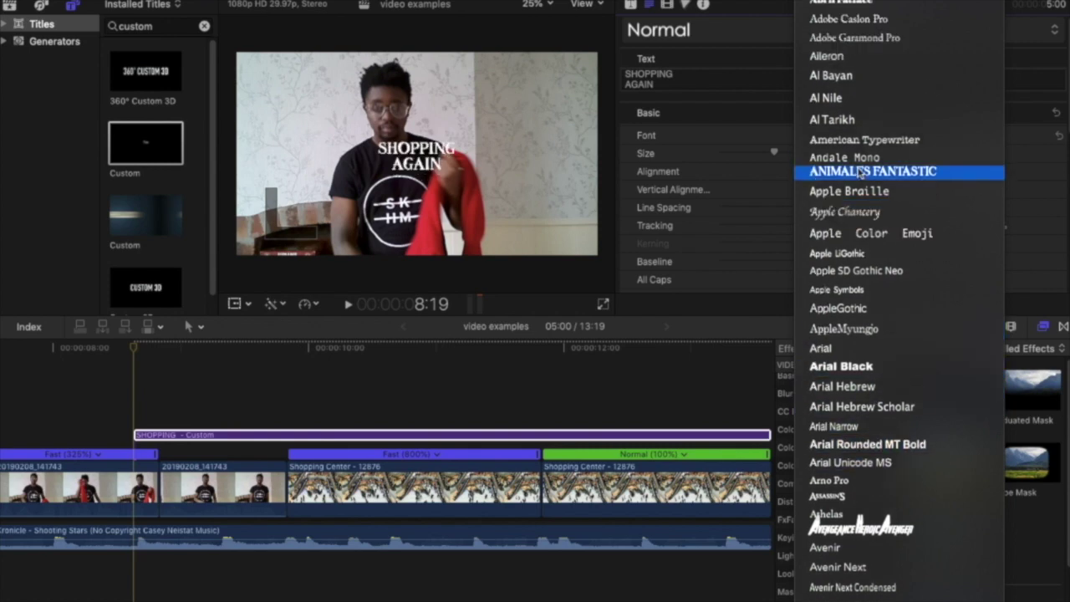
{"action": "scroll", "coordinate": [861, 173], "scroll_direction": "down", "scroll_amount": 20}
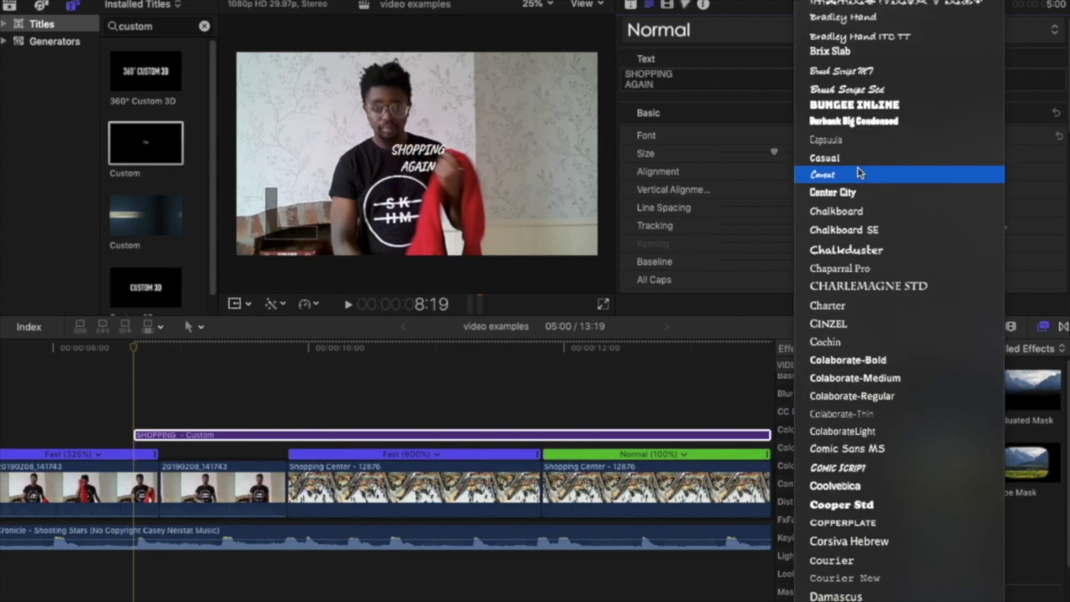
{"action": "scroll", "coordinate": [860, 171], "scroll_direction": "down", "scroll_amount": 20}
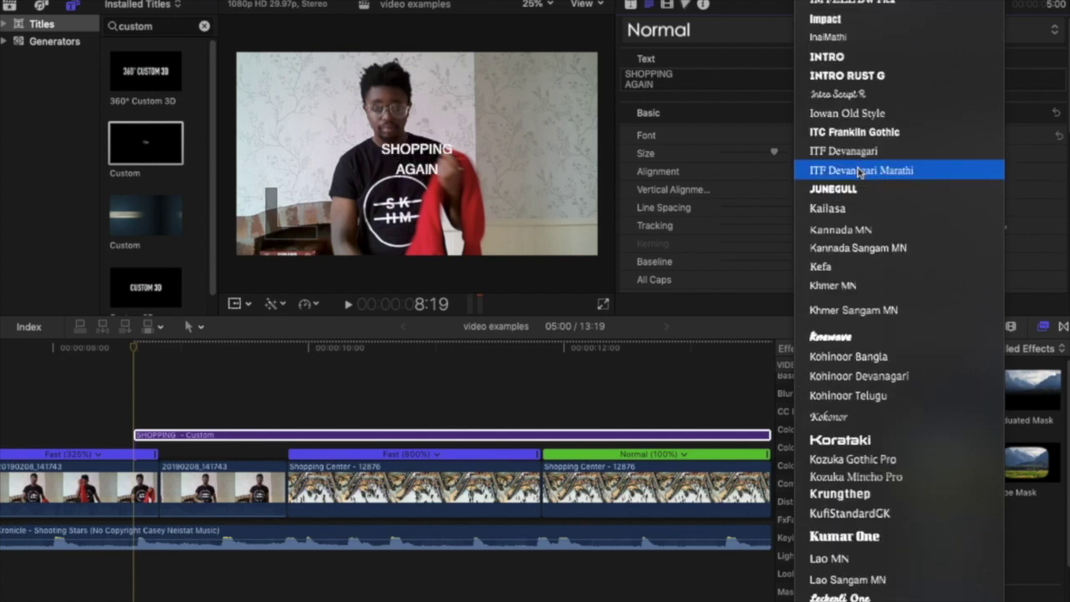
{"action": "scroll", "coordinate": [861, 173], "scroll_direction": "up", "scroll_amount": 15}
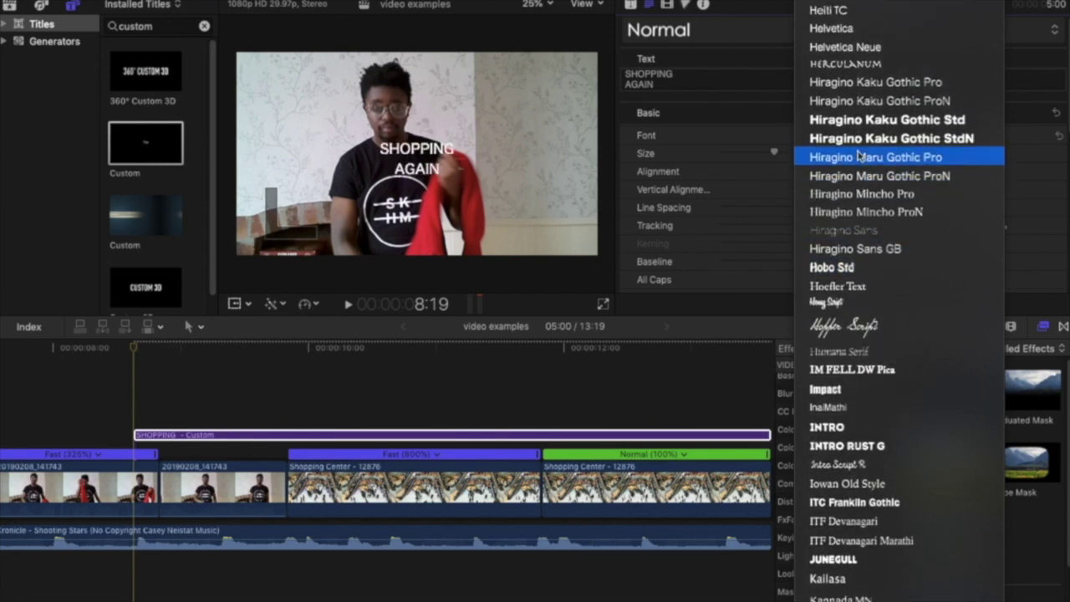
{"action": "left_click", "coordinate": [860, 138]}
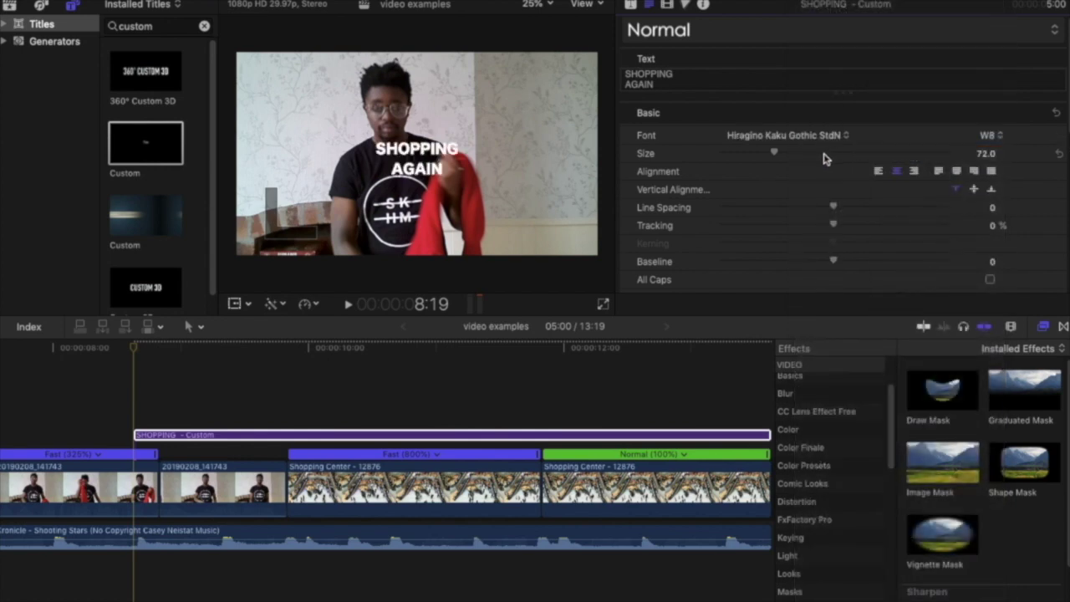
{"action": "left_click", "coordinate": [776, 154]}
{"action": "left_click_drag", "start_coordinate": [776, 156], "coordinate": [965, 174]}
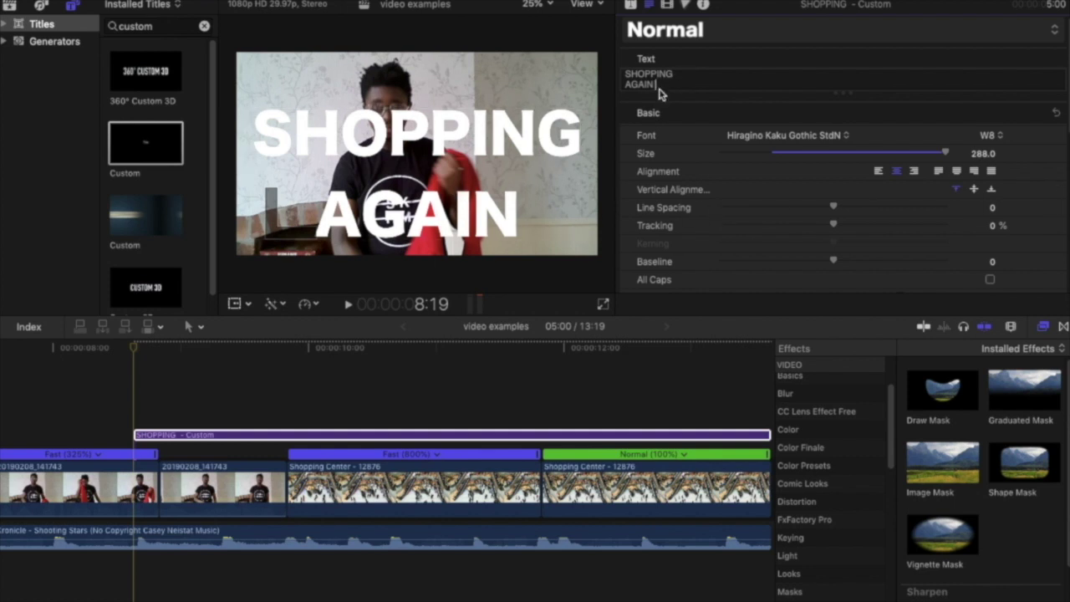
Change the second line from AGAIN to VLOG and raise the title slightly in the frame.
{"action": "key", "text": "BackSpace"}
{"action": "key", "text": "BackSpace"}
{"action": "key", "text": "BackSpace"}
{"action": "key", "text": "BackSpace"}
{"action": "key", "text": "BackSpace"}
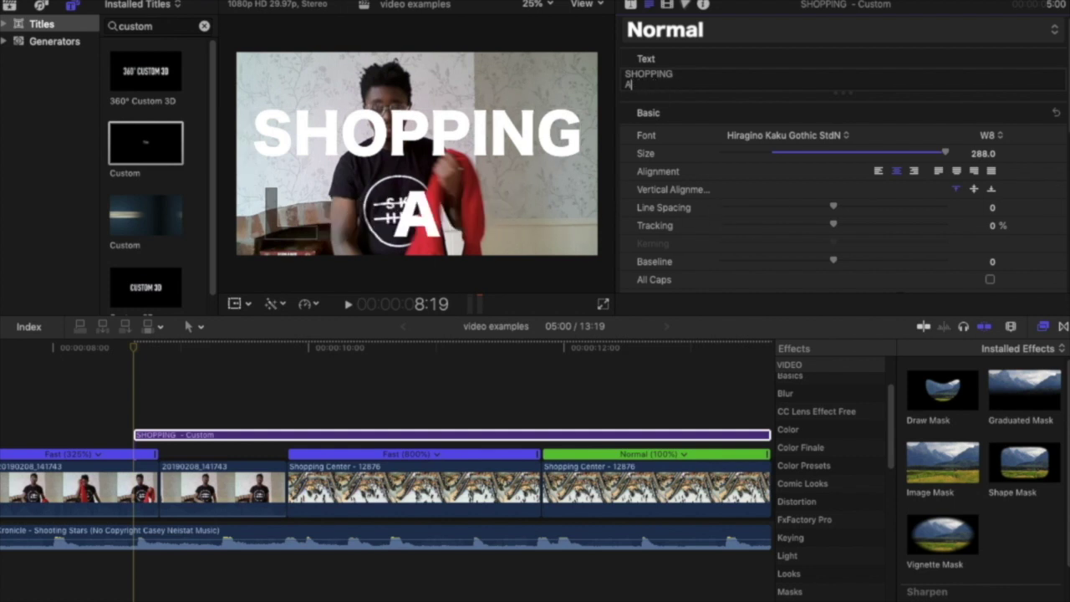
{"action": "type", "text": "VLO"}
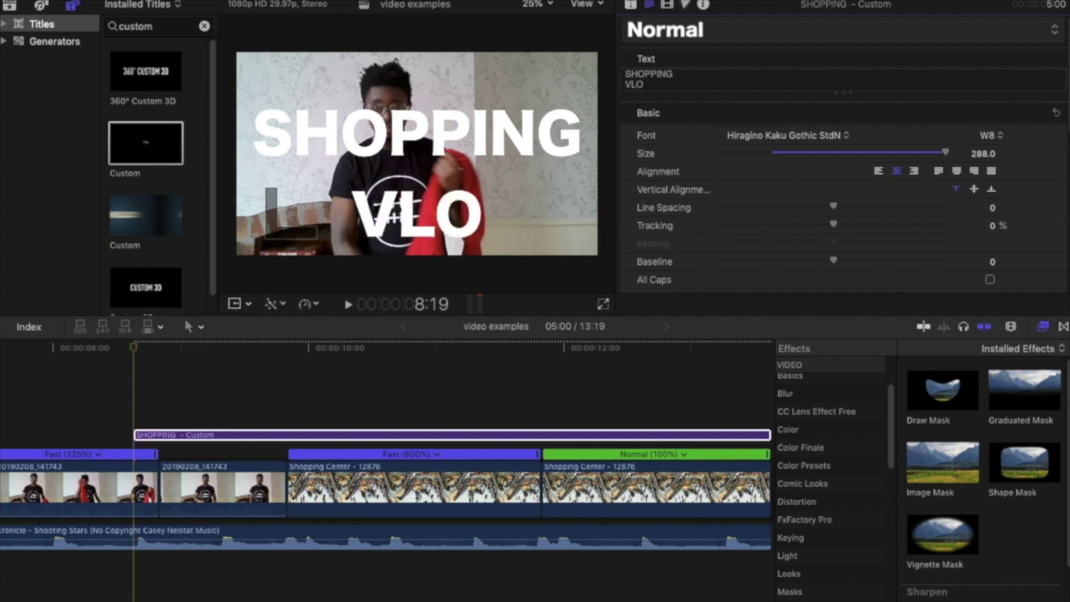
{"action": "type", "text": "G"}
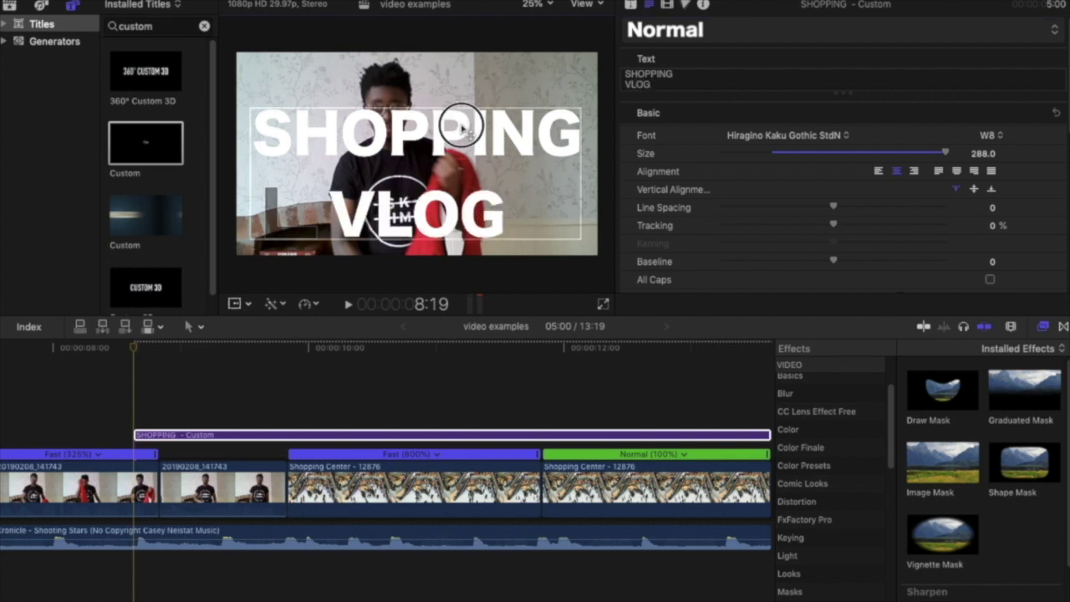
{"action": "mouse_move", "coordinate": [456, 125]}
{"action": "left_mouse_down"}
{"action": "mouse_move", "coordinate": [459, 110]}
{"action": "mouse_move", "coordinate": [463, 121]}
{"action": "left_mouse_up"}
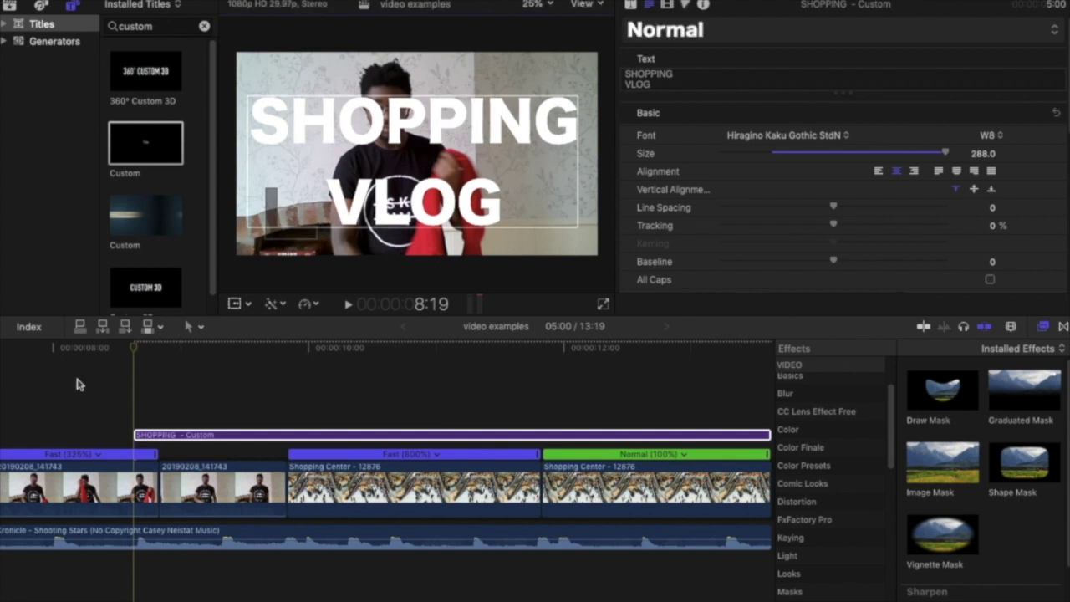
{"action": "scroll", "coordinate": [77, 383], "scroll_direction": "left", "scroll_amount": 5}
{"action": "scroll", "coordinate": [77, 383], "scroll_direction": "left", "scroll_amount": 3}
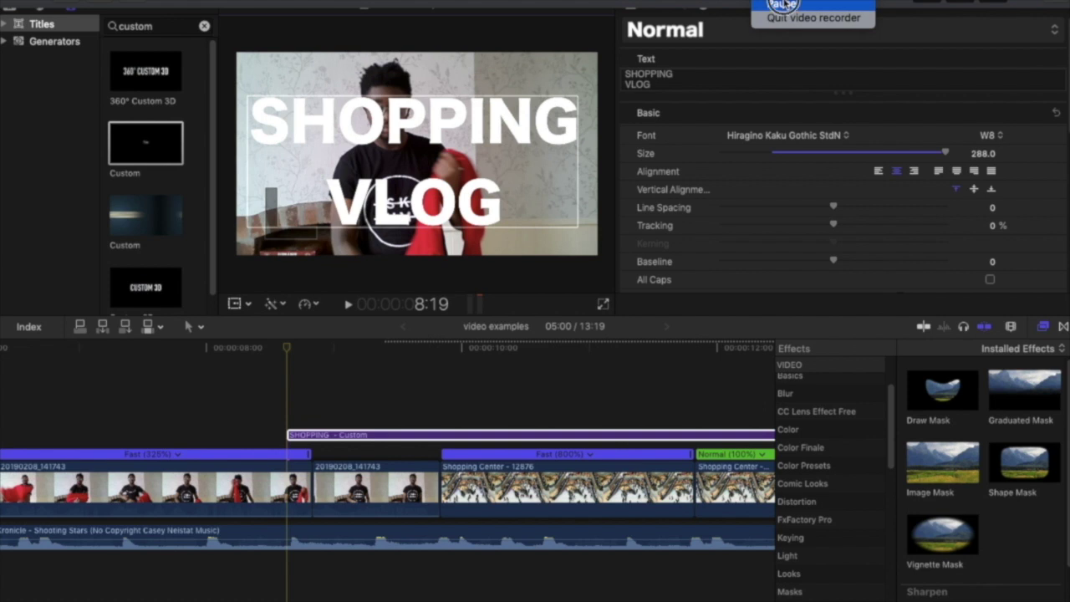
Slide the SHOPPING VLOG title clip left to start at the 5:12 playhead.
{"action": "scroll", "coordinate": [740, 440], "scroll_direction": "left", "scroll_amount": 20}
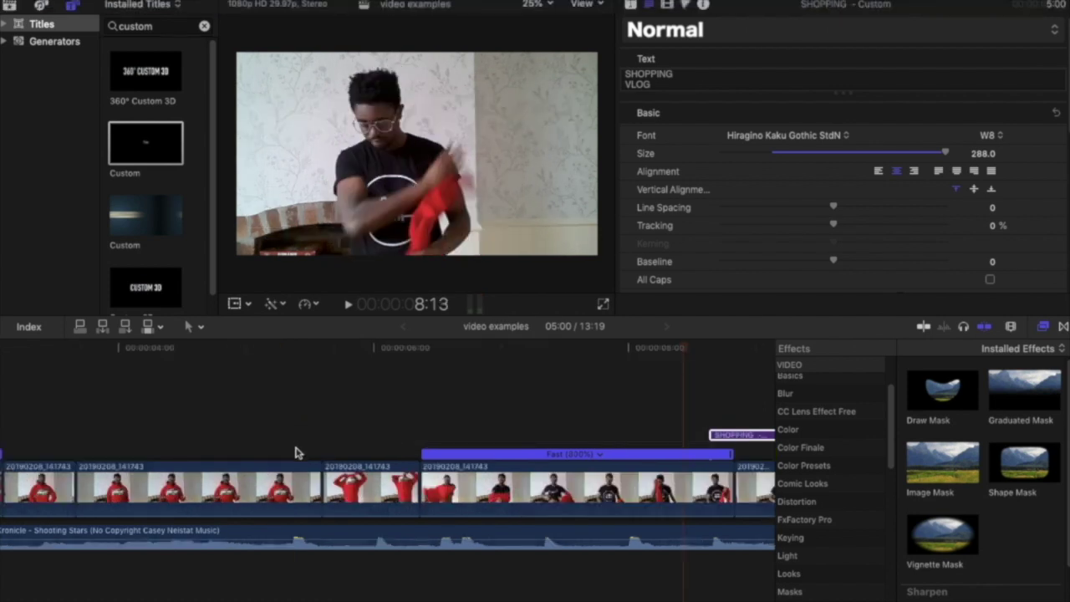
{"action": "left_click", "coordinate": [262, 355]}
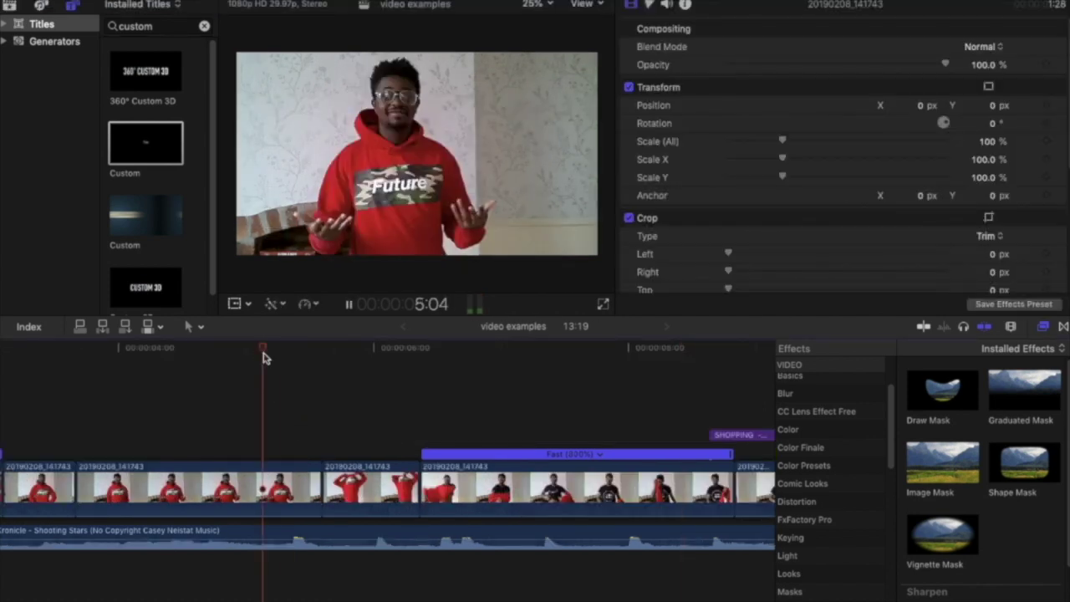
{"action": "key", "text": "space"}
{"action": "key", "text": "space"}
{"action": "left_click", "coordinate": [297, 355]}
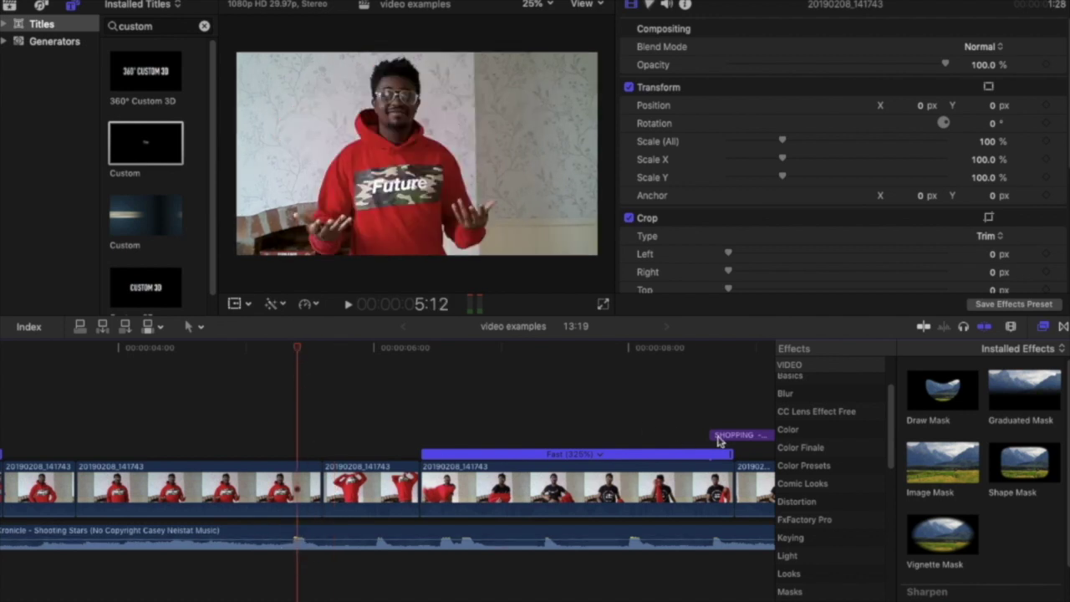
{"action": "left_click_drag", "start_coordinate": [736, 438], "coordinate": [323, 442]}
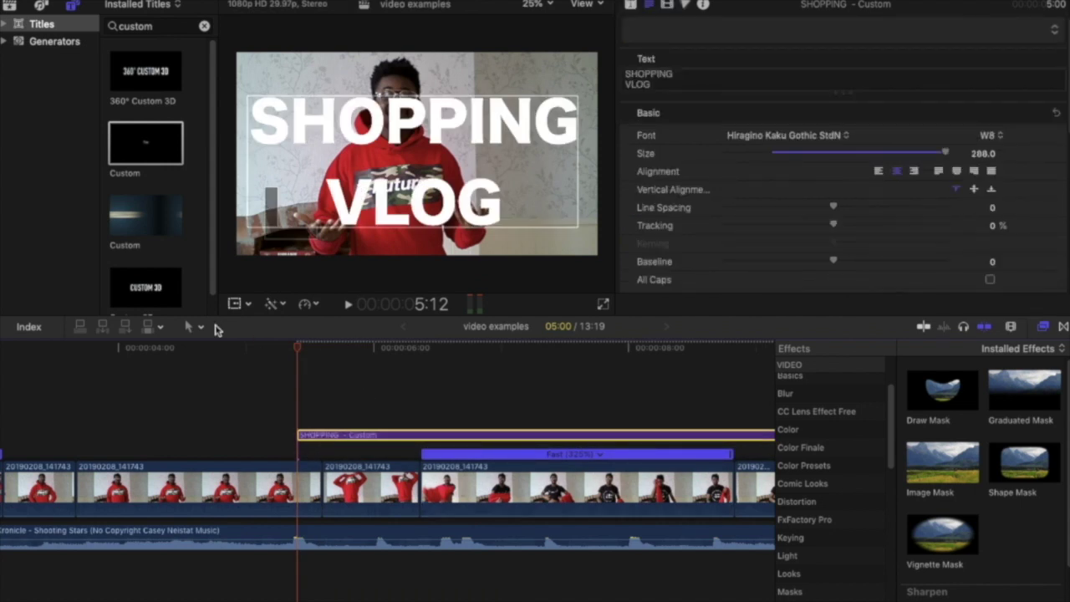
{"action": "left_click", "coordinate": [669, 84]}
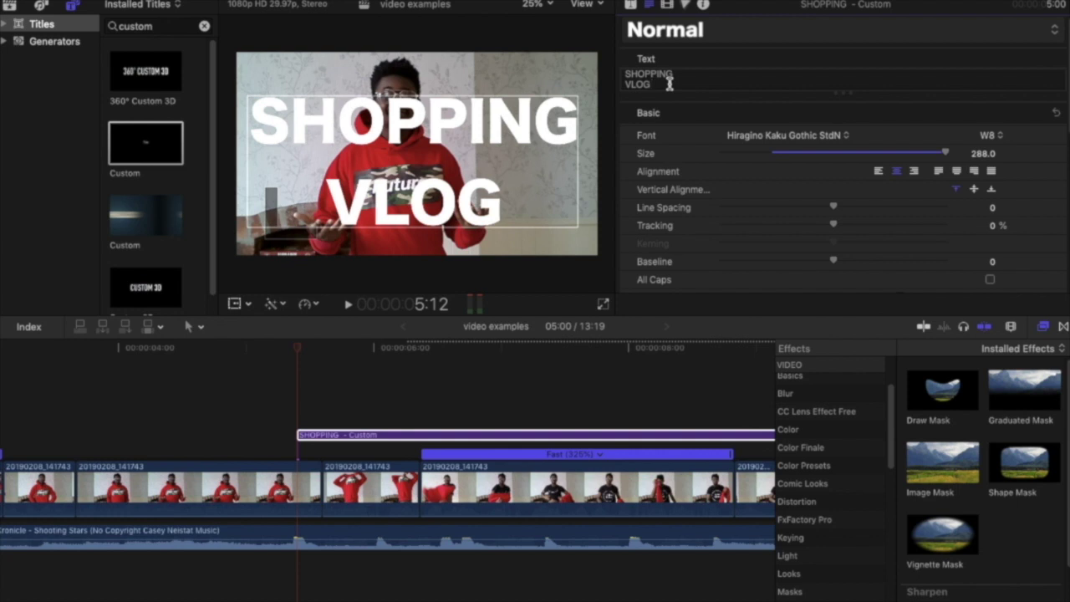
Append '#1' after VLOG so the title reads 'SHOPPING VLOG #1'.
{"action": "type", "text": "#1"}
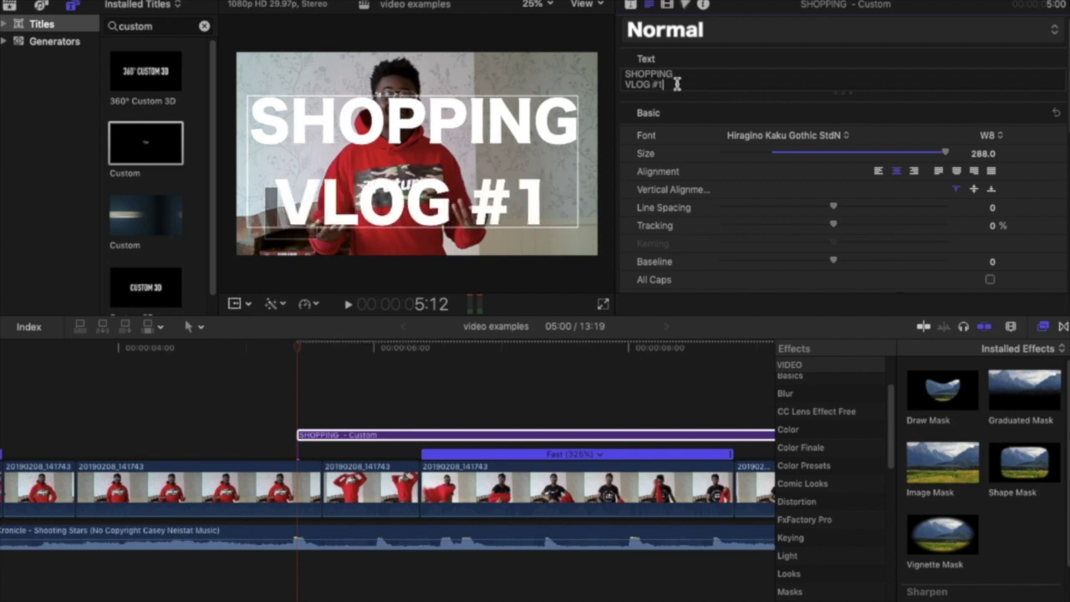
{"action": "scroll", "coordinate": [209, 378], "scroll_direction": "right", "scroll_amount": 10}
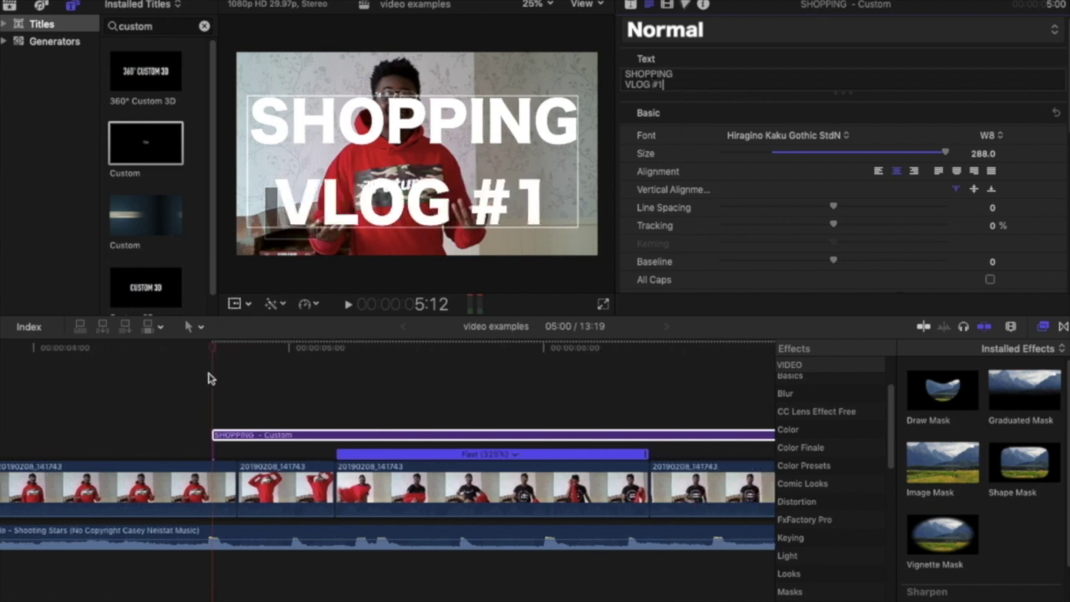
{"action": "scroll", "coordinate": [209, 379], "scroll_direction": "left", "scroll_amount": 3}
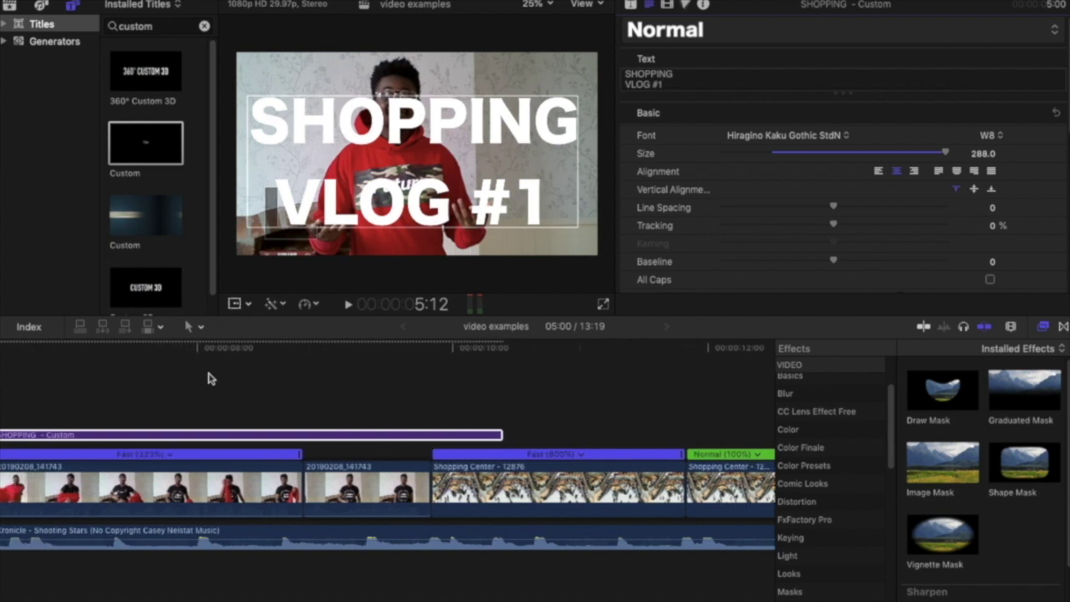
{"action": "left_click", "coordinate": [235, 434]}
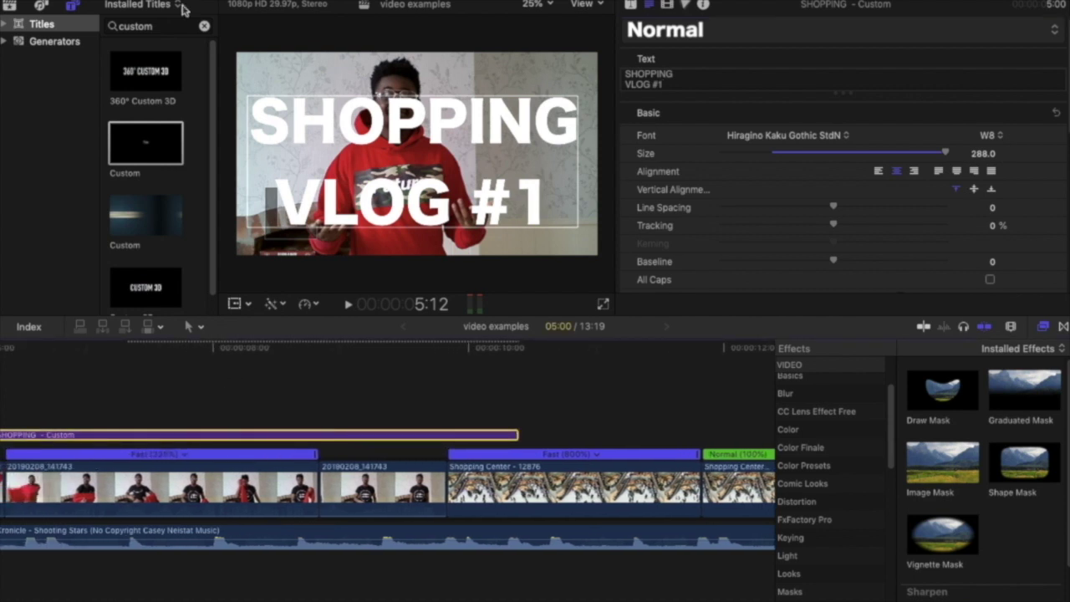
Copy the title, paste it over the mall time-lapse, and trim it to end with the footage.
{"action": "left_click", "coordinate": [125, 7]}
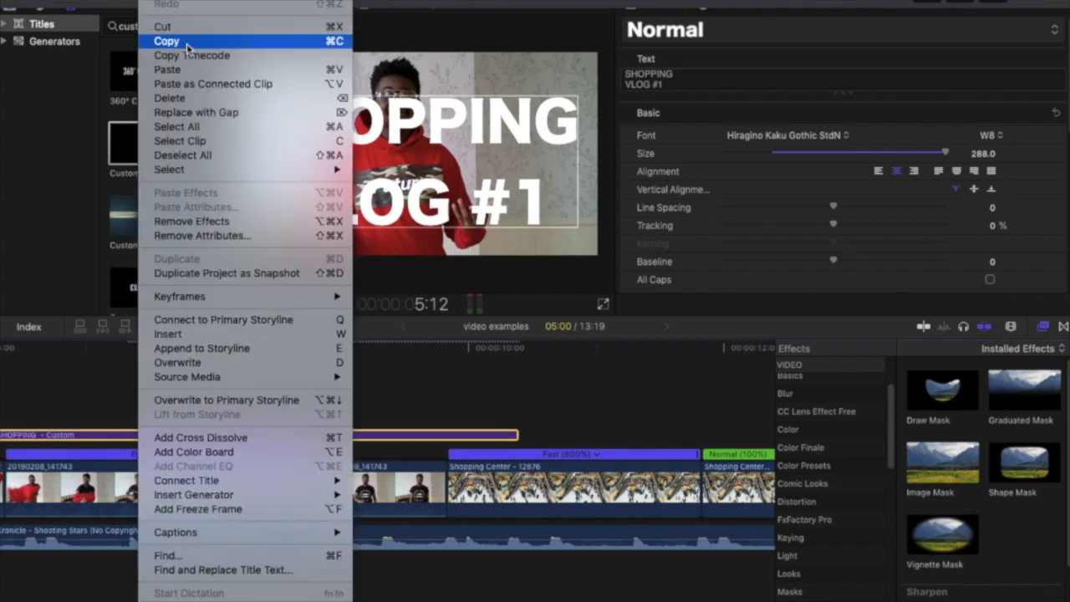
{"action": "left_click", "coordinate": [167, 38]}
{"action": "left_click", "coordinate": [535, 357]}
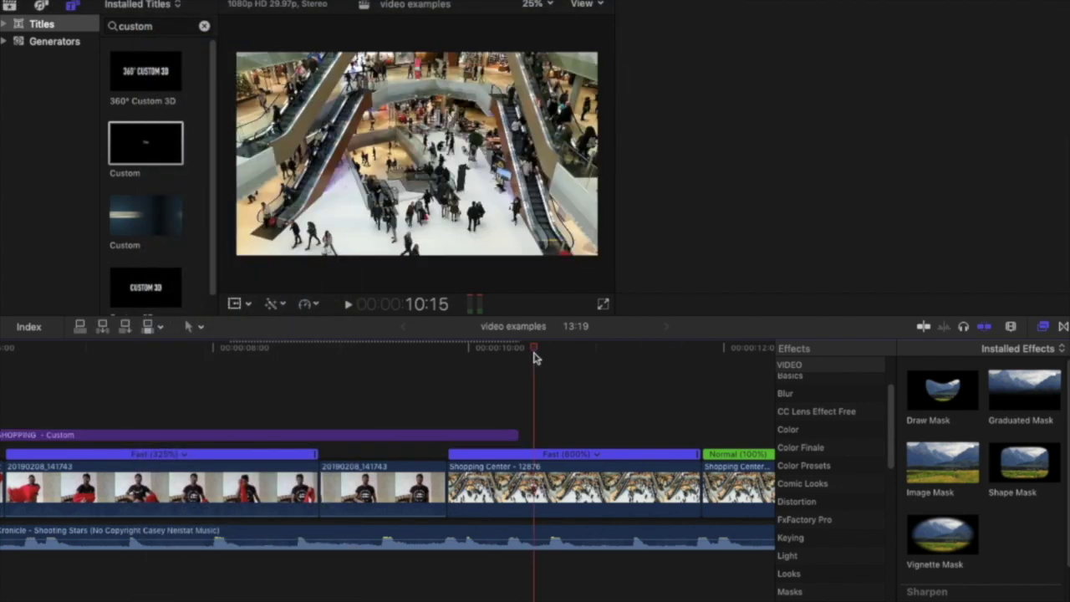
{"action": "left_click", "coordinate": [126, 7]}
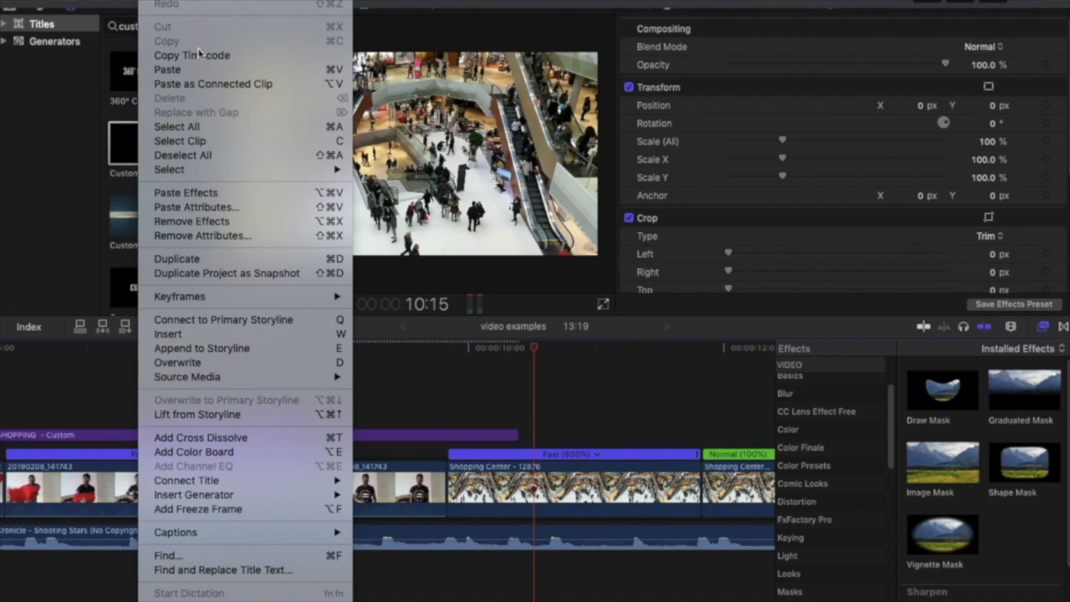
{"action": "left_click", "coordinate": [167, 67]}
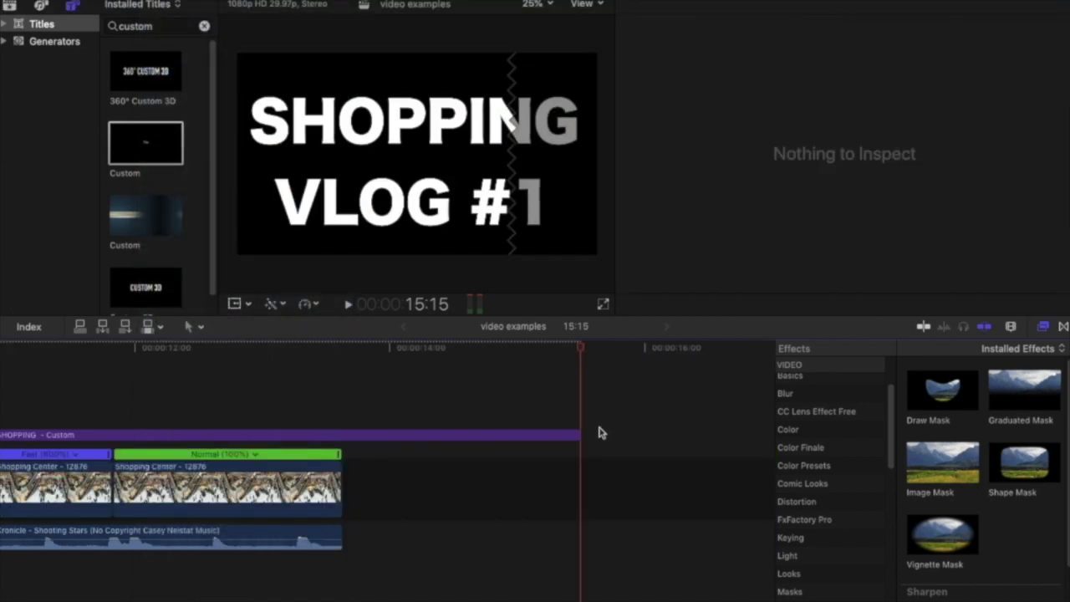
{"action": "left_click_drag", "start_coordinate": [574, 435], "coordinate": [340, 436]}
Select the pasted title and highlight all its text in the Text inspector.
{"action": "left_click", "coordinate": [210, 434]}
{"action": "scroll", "coordinate": [211, 435], "scroll_direction": "left", "scroll_amount": 10}
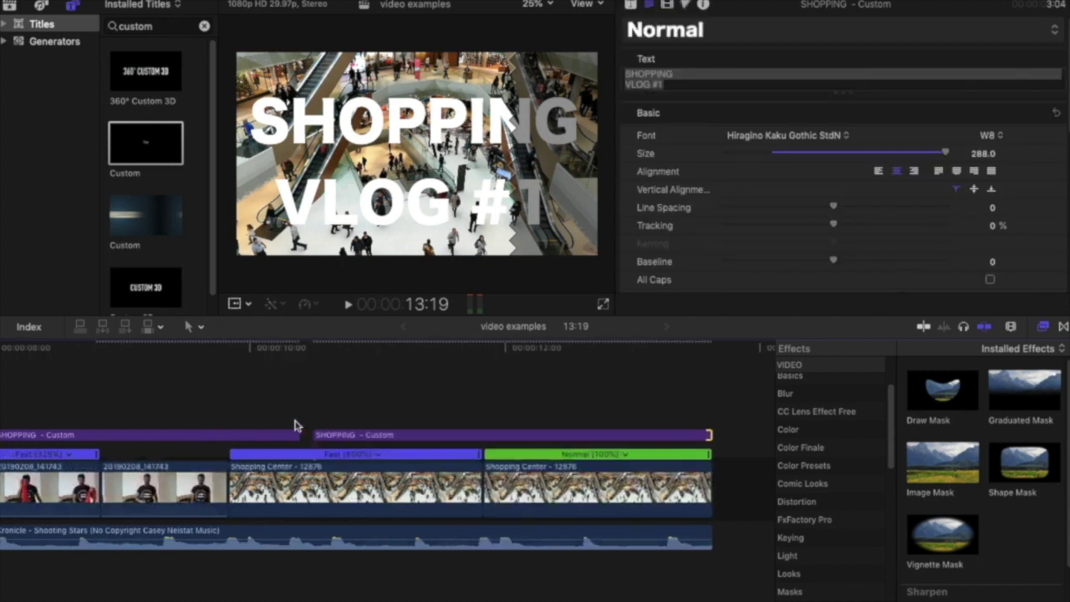
{"action": "left_click", "coordinate": [315, 435]}
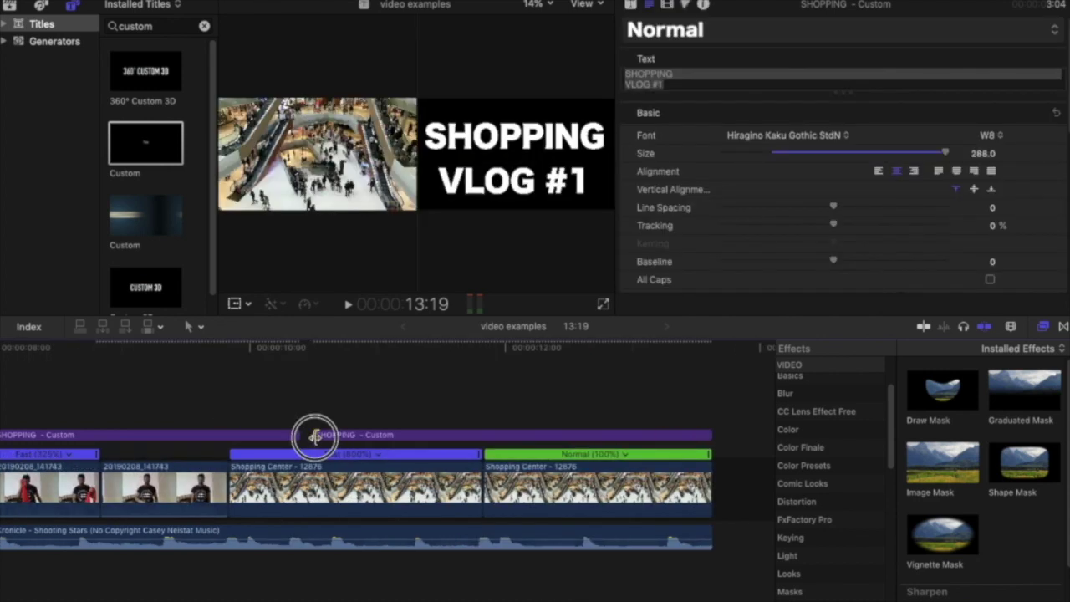
{"action": "left_click", "coordinate": [326, 368]}
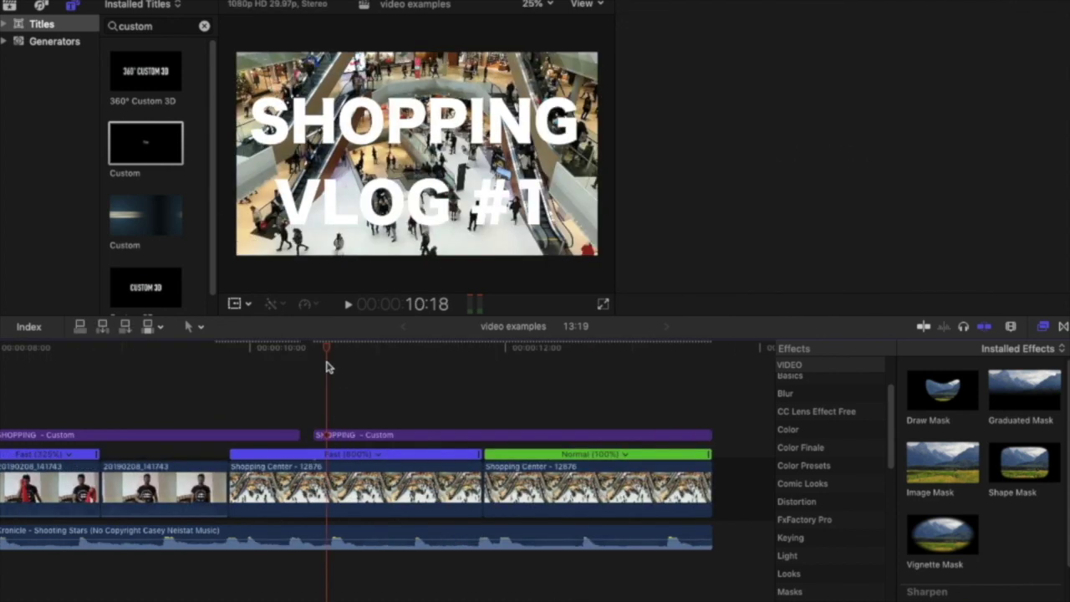
{"action": "key", "text": "super+4"}
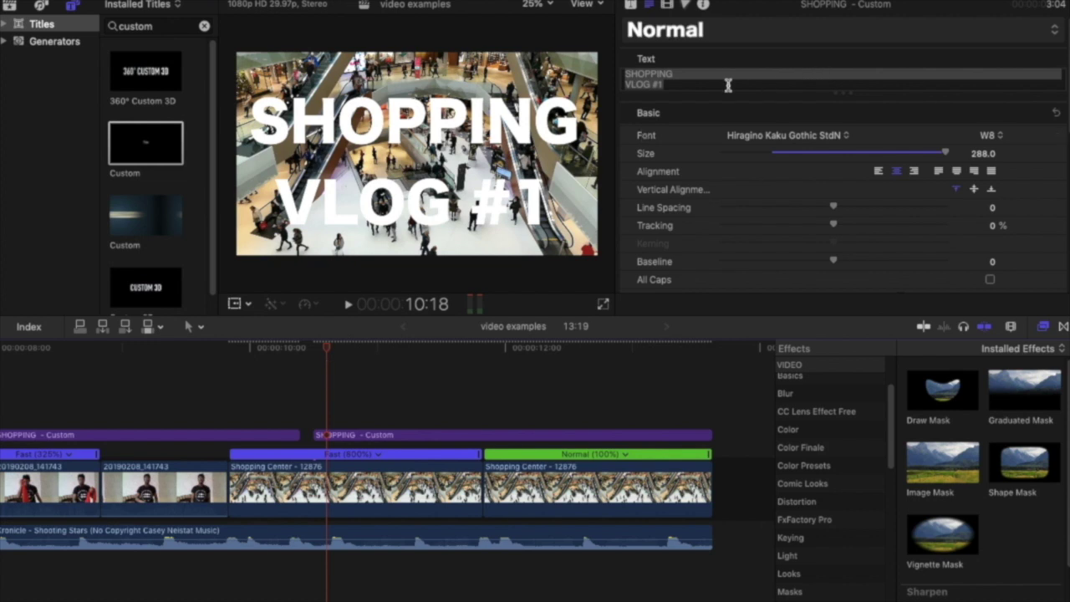
{"action": "left_click_drag", "start_coordinate": [697, 84], "coordinate": [614, 71]}
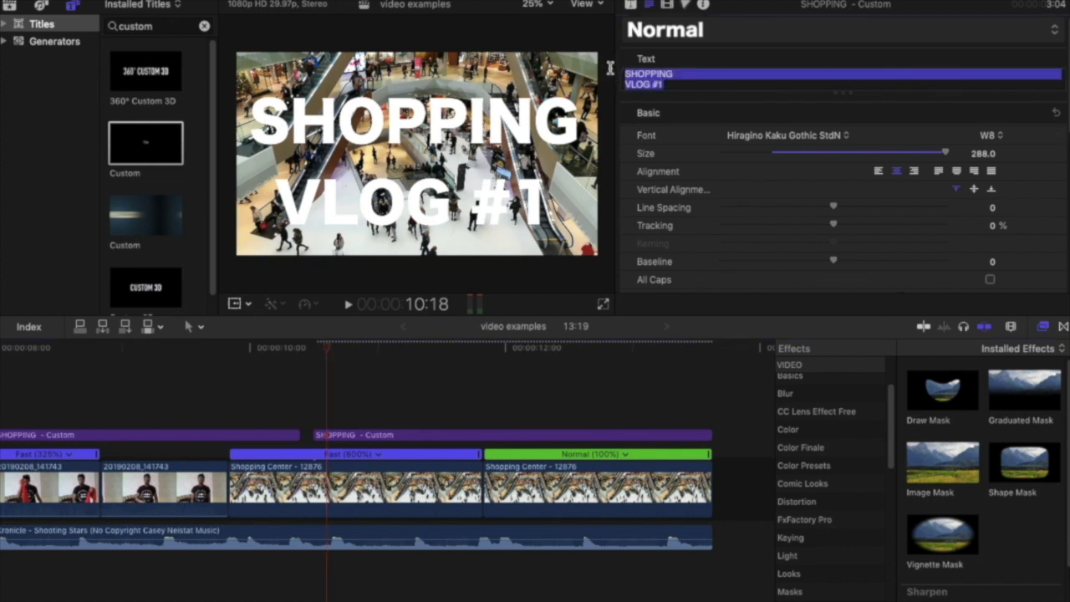
Retype the copy as 'BULLRING BIRMINGHAM', shrink it to size 247.2, and nudge it upward.
{"action": "key", "text": "BackSpace"}
{"action": "type", "text": "BULL"}
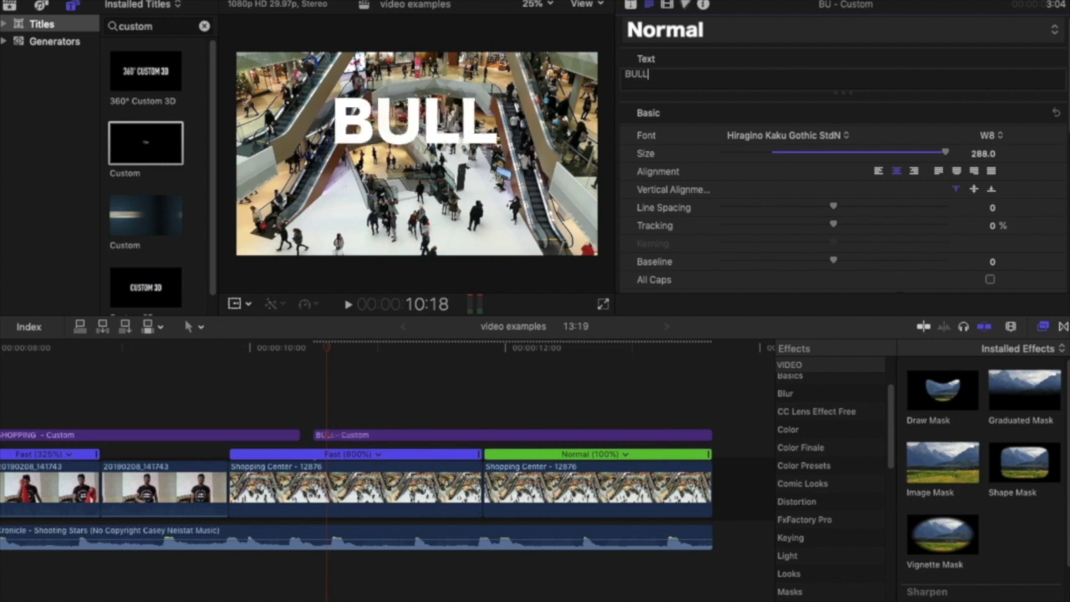
{"action": "type", "text": "RING "}
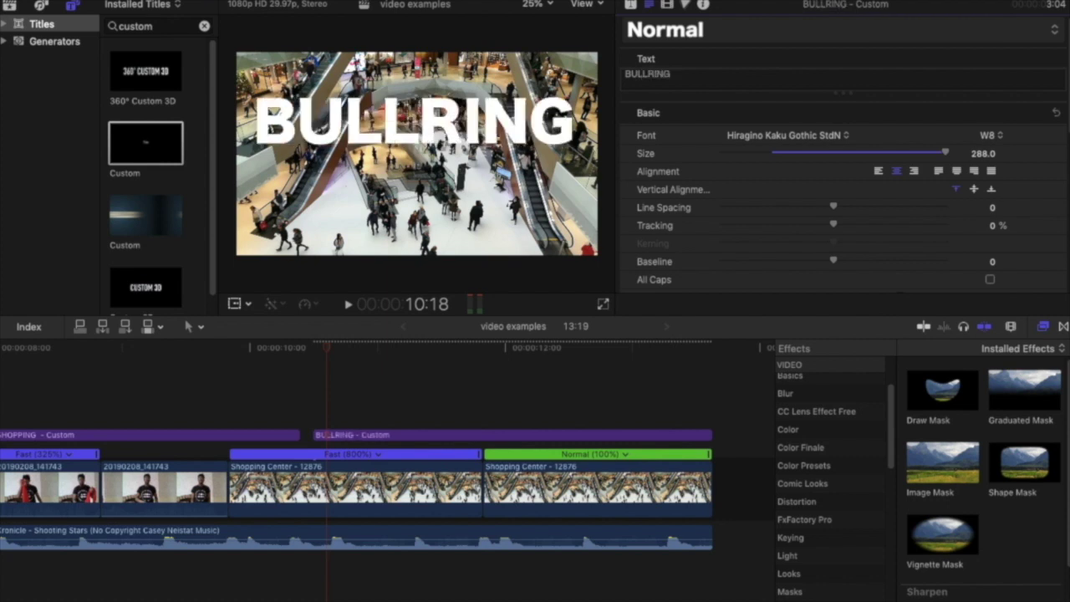
{"action": "type", "text": "B"}
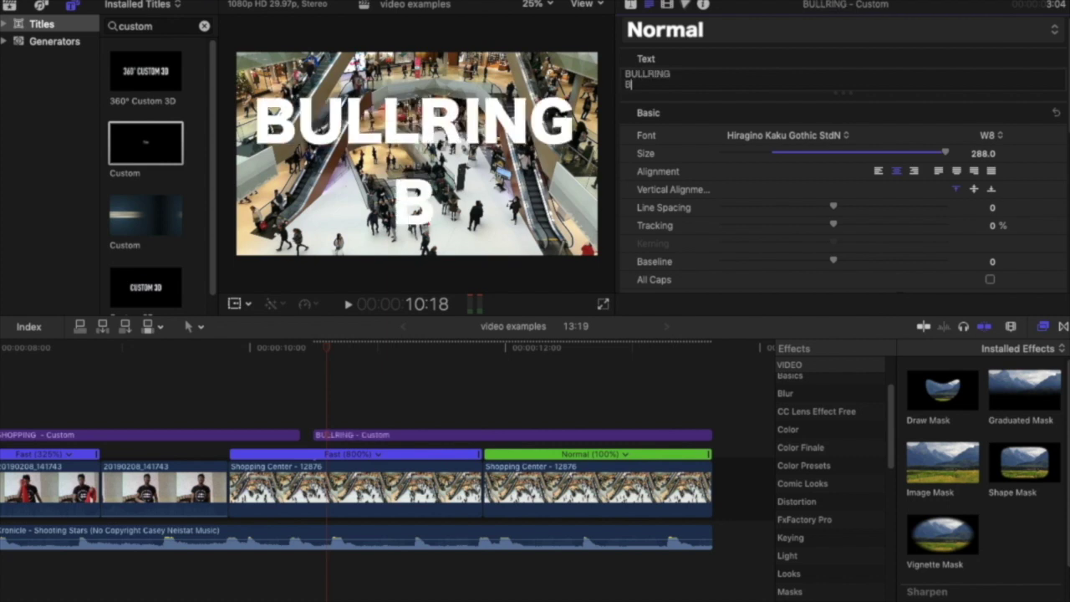
{"action": "type", "text": "IRMINGHAM"}
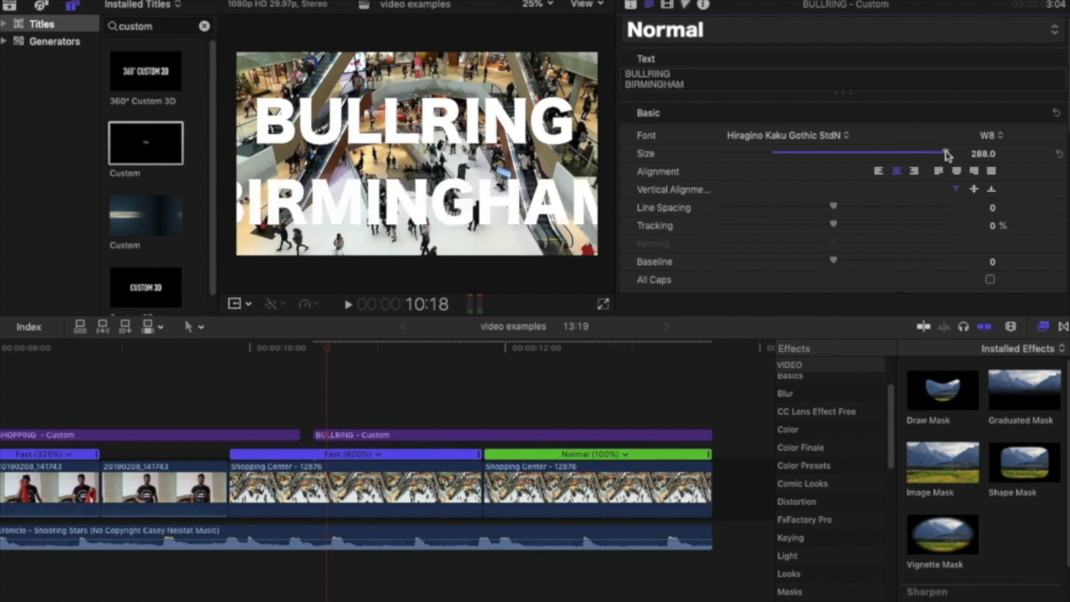
{"action": "left_click_drag", "start_coordinate": [947, 154], "coordinate": [912, 158]}
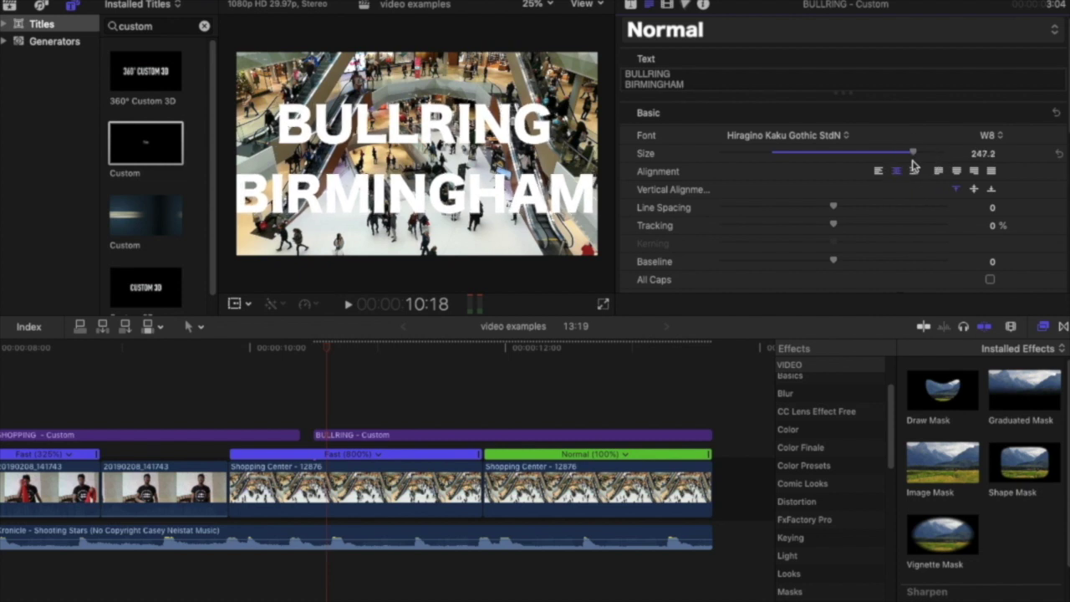
{"action": "left_click_drag", "start_coordinate": [404, 142], "coordinate": [399, 136]}
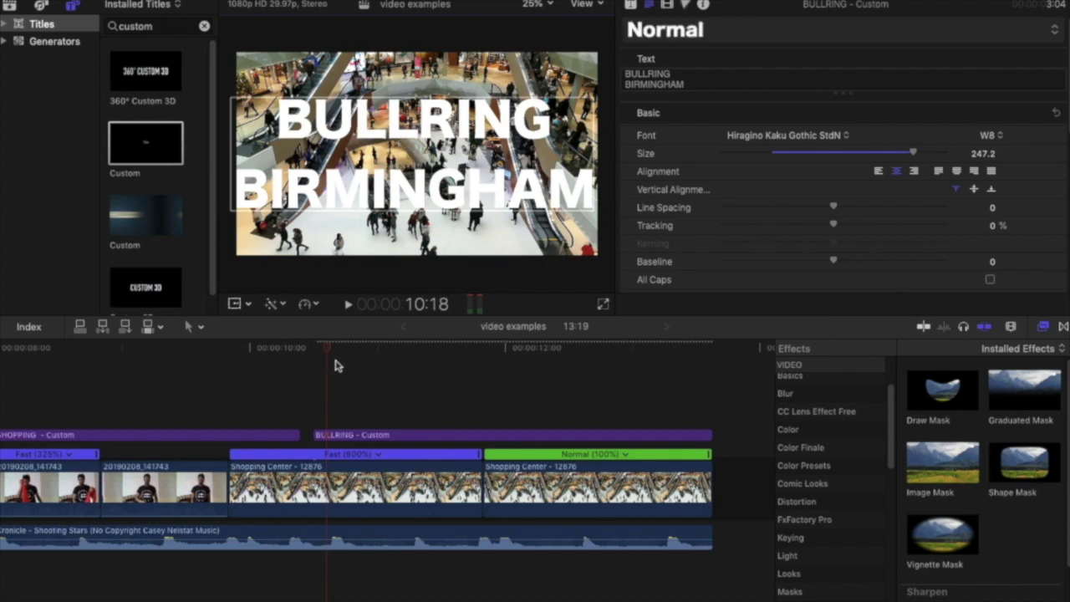
{"action": "left_click_drag", "start_coordinate": [325, 351], "coordinate": [4, 355]}
{"action": "key", "text": "space"}
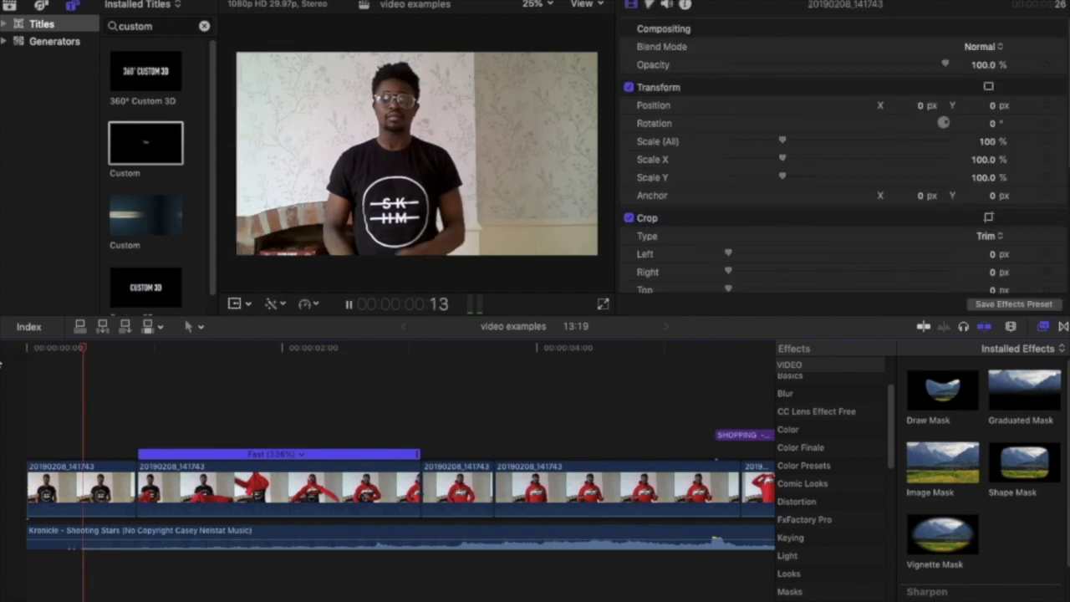
{"action": "key", "text": "XF86AudioRaiseVolume"}
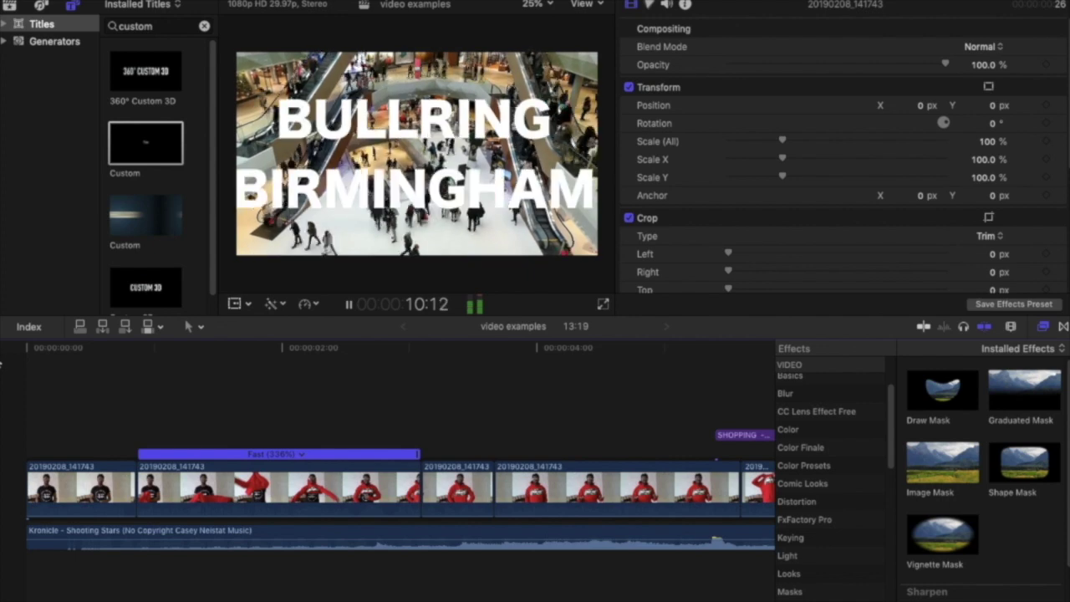
{"action": "key", "text": "space"}
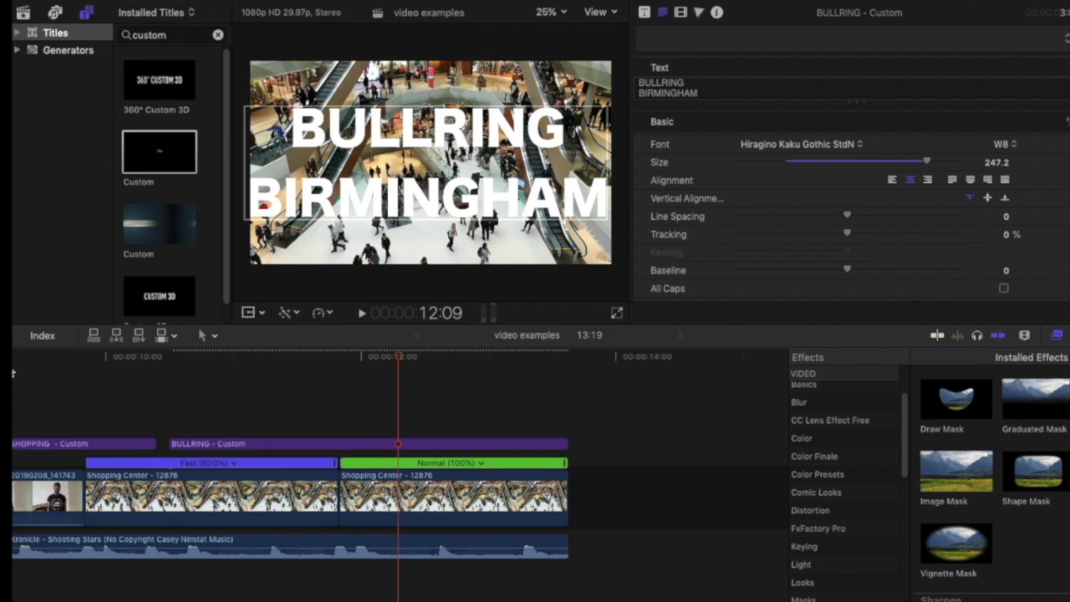
{"action": "key", "text": "space"}
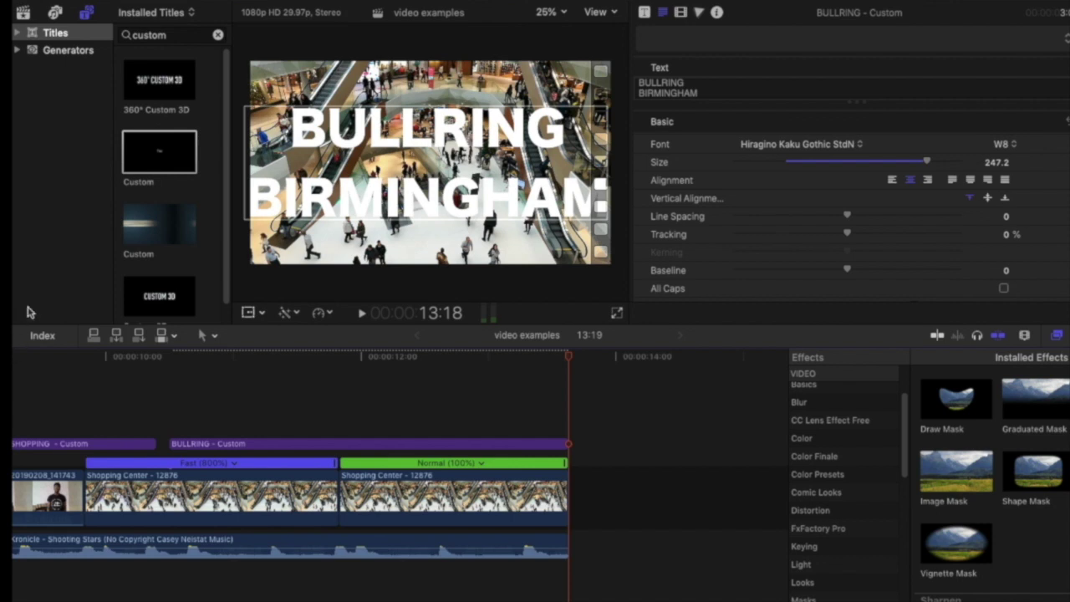
Choose Apple Devices 720p as the share destination.
{"action": "mouse_move", "coordinate": [1060, 4]}
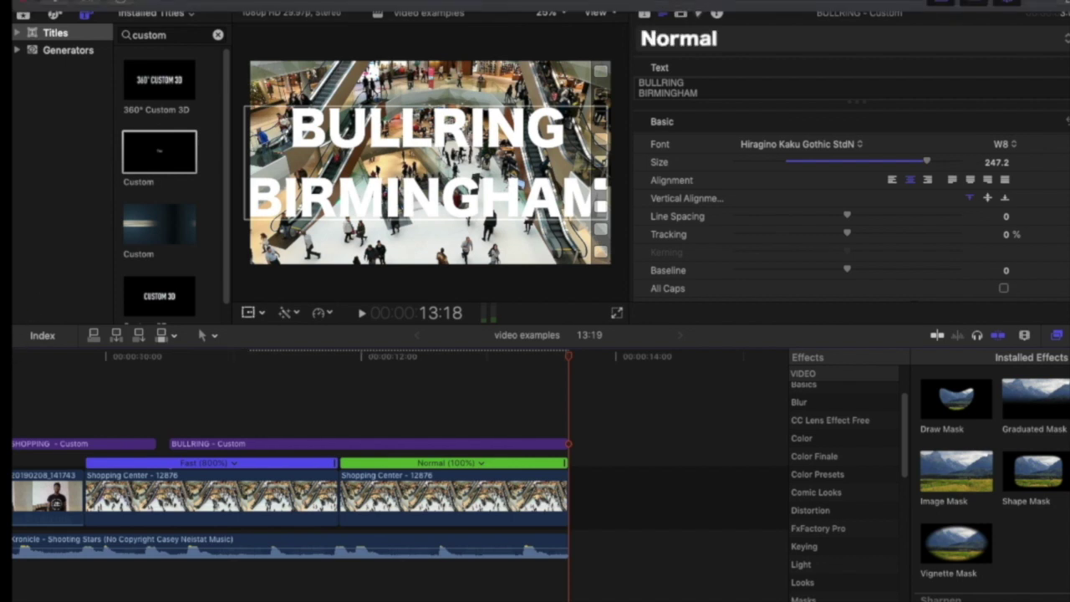
{"action": "left_click", "coordinate": [1057, 10]}
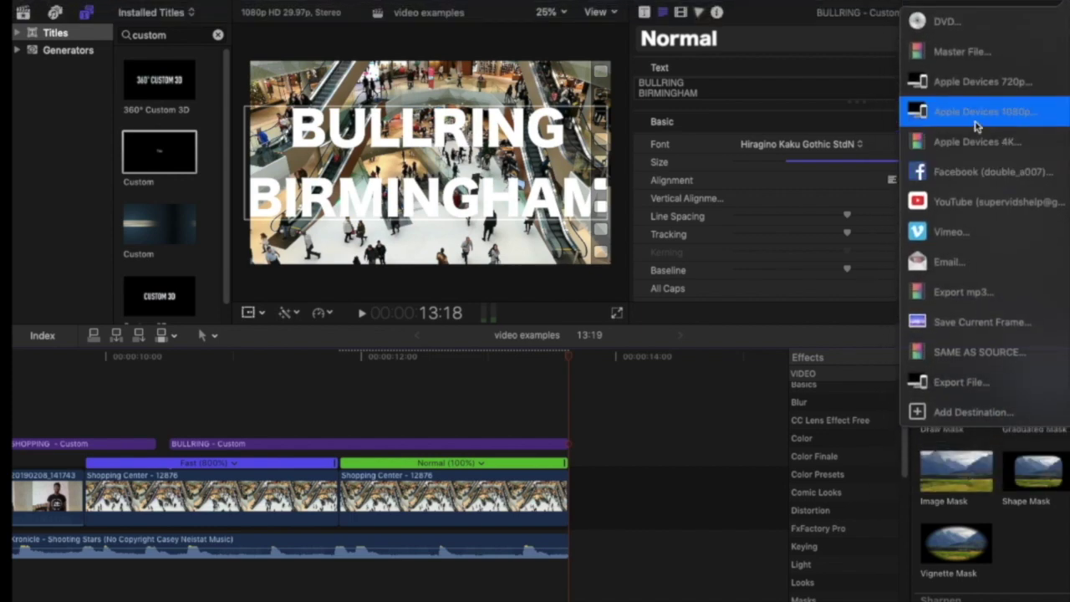
{"action": "left_click", "coordinate": [949, 83]}
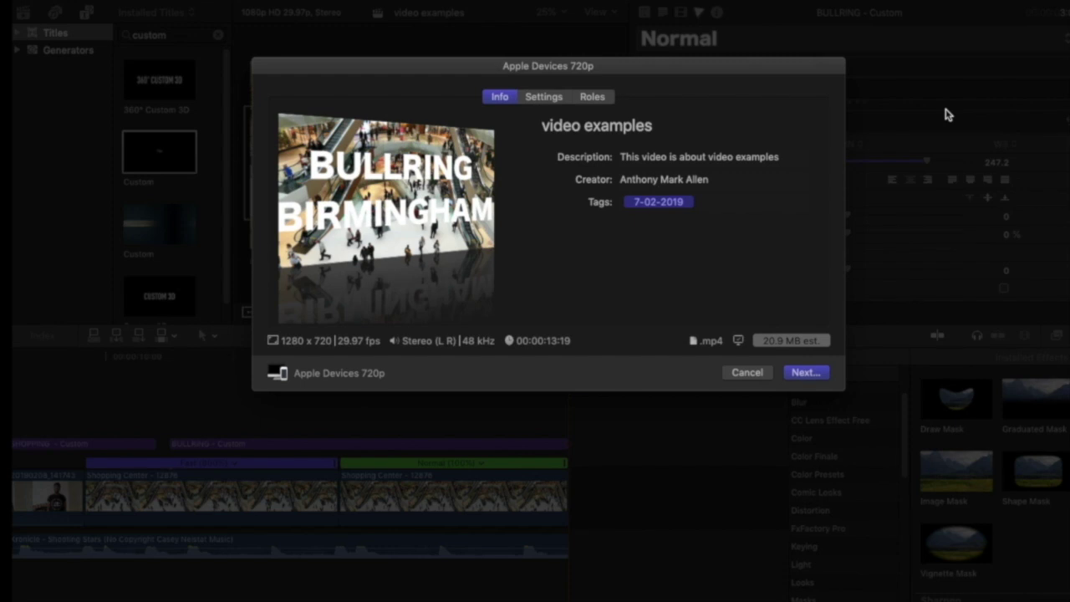
Replace the export title with 'CASEY STYLE EDIT'.
{"action": "left_click", "coordinate": [669, 128]}
{"action": "key", "text": "super+a"}
{"action": "key", "text": "BackSpace"}
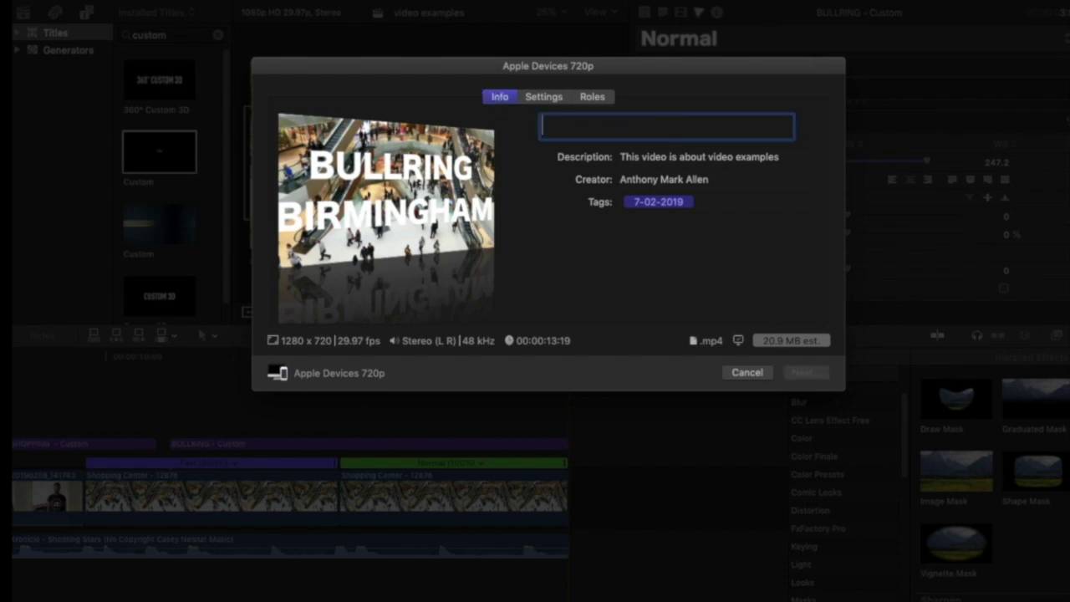
{"action": "type", "text": "CASE"}
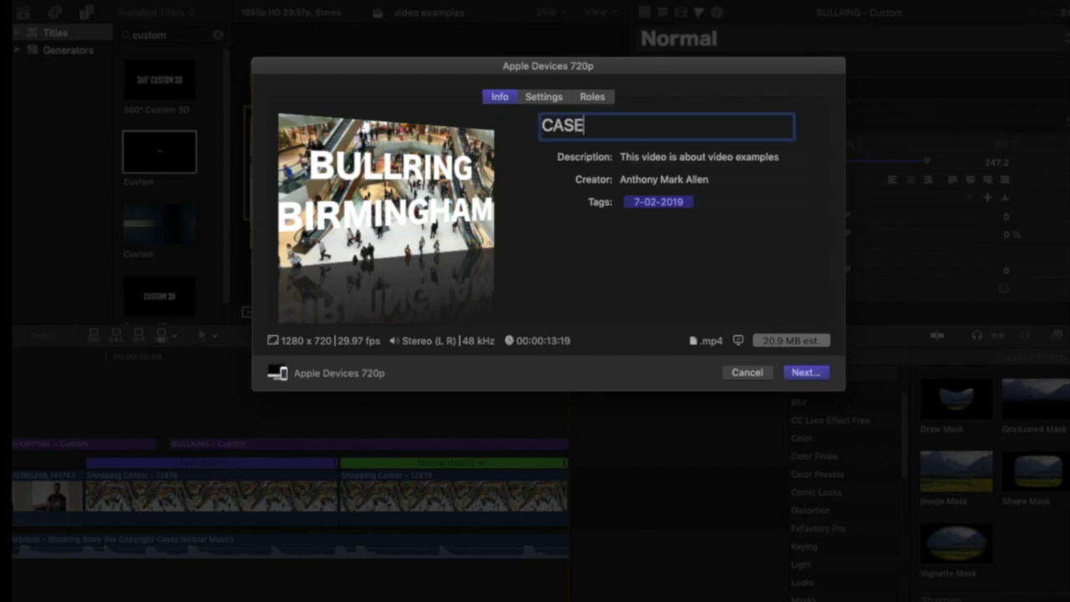
{"action": "type", "text": "Y STYLE"}
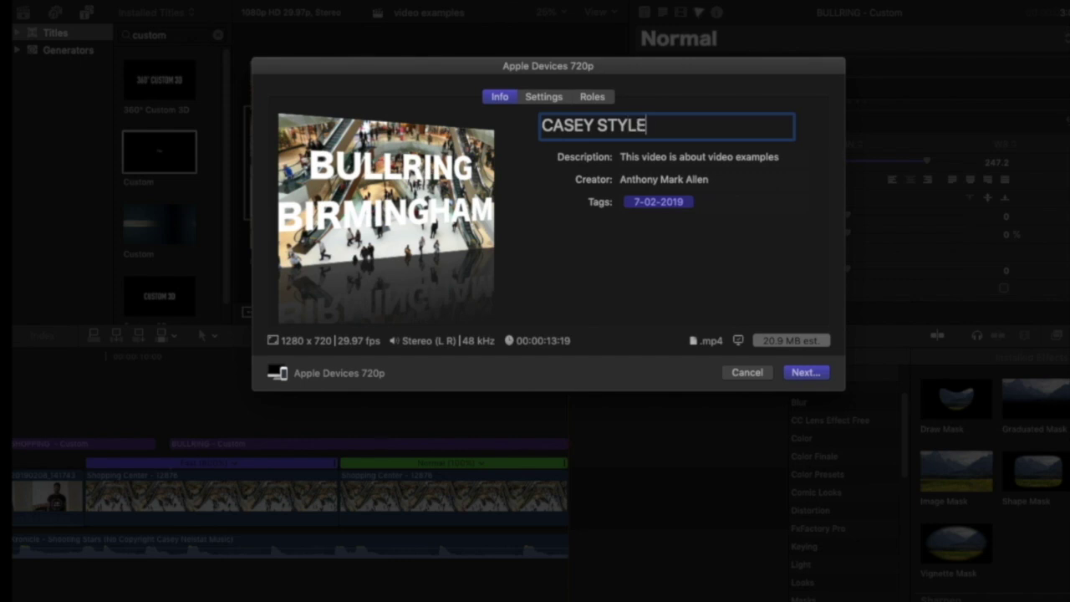
{"action": "type", "text": " EDIT"}
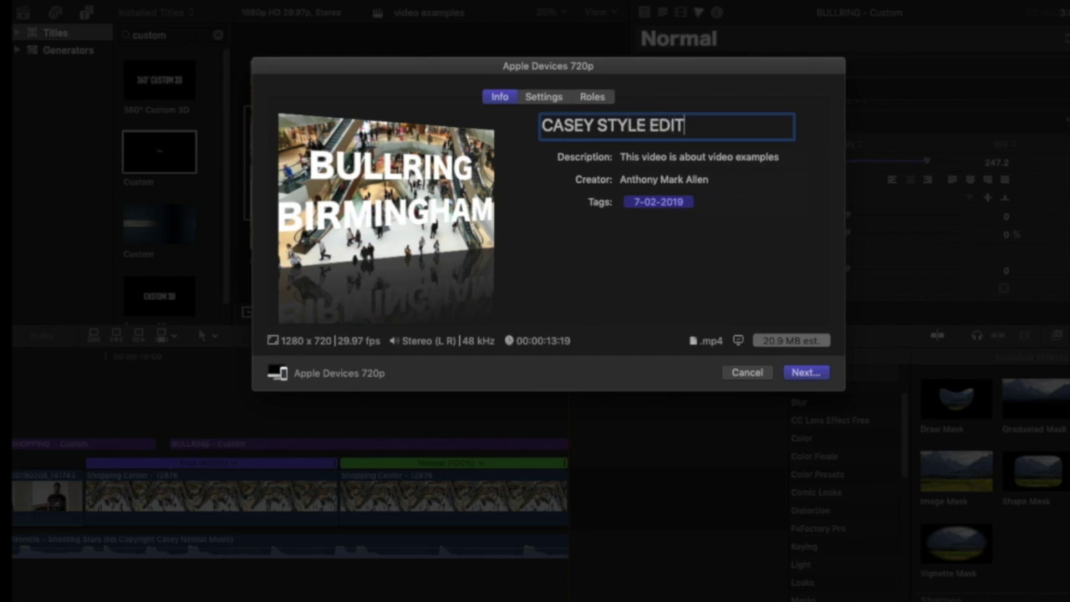